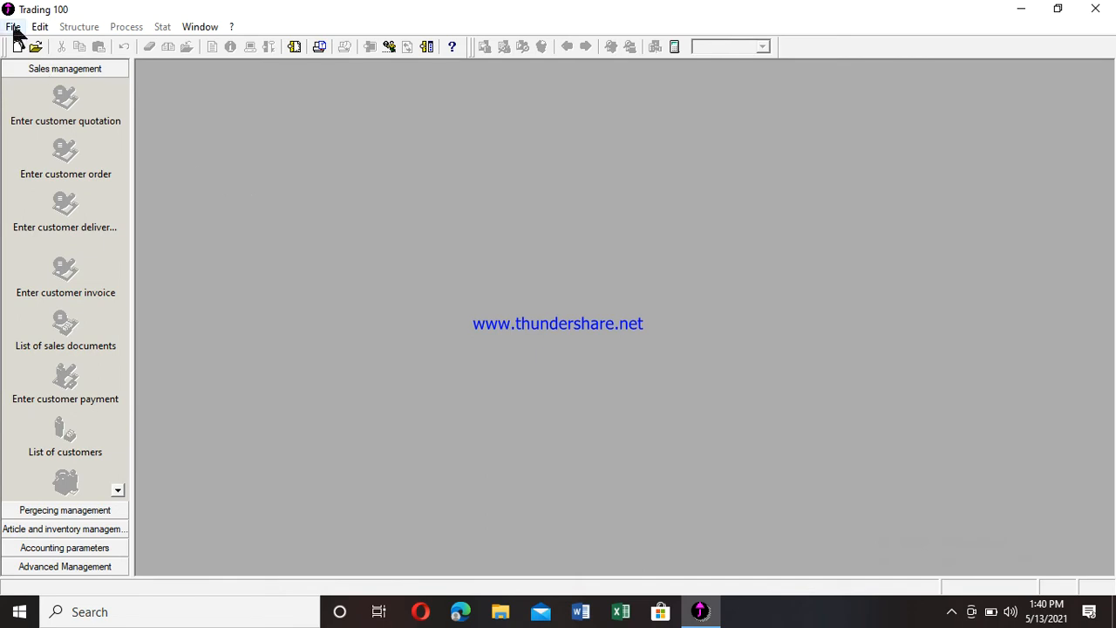
# - Start a new file from File > New, choosing to create a new accounting file
pyautogui.click(13, 28)
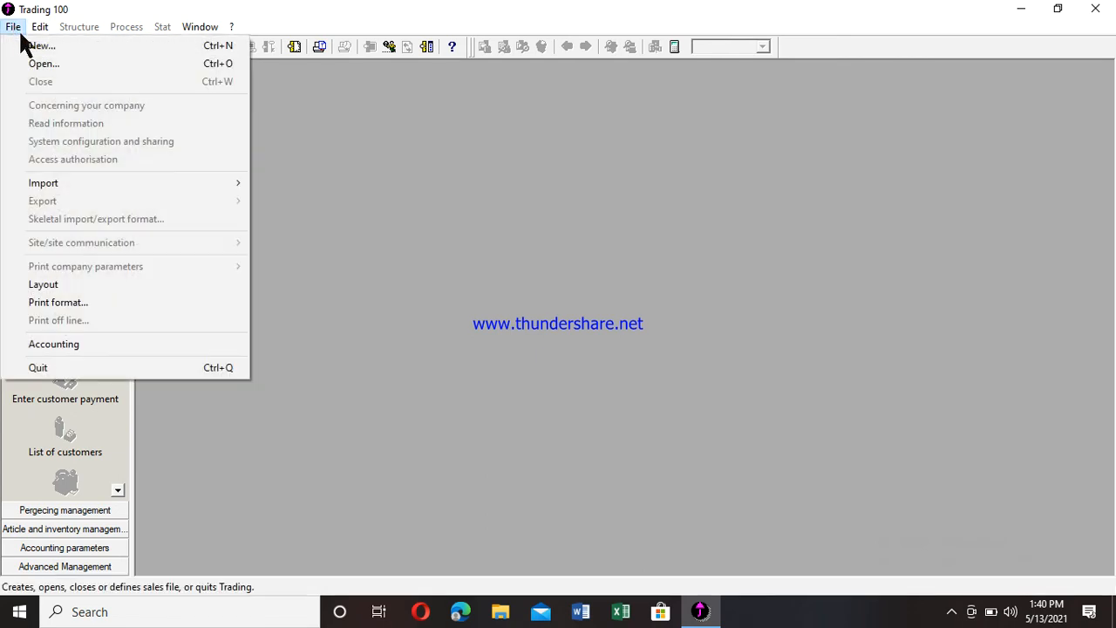
pyautogui.click(40, 47)
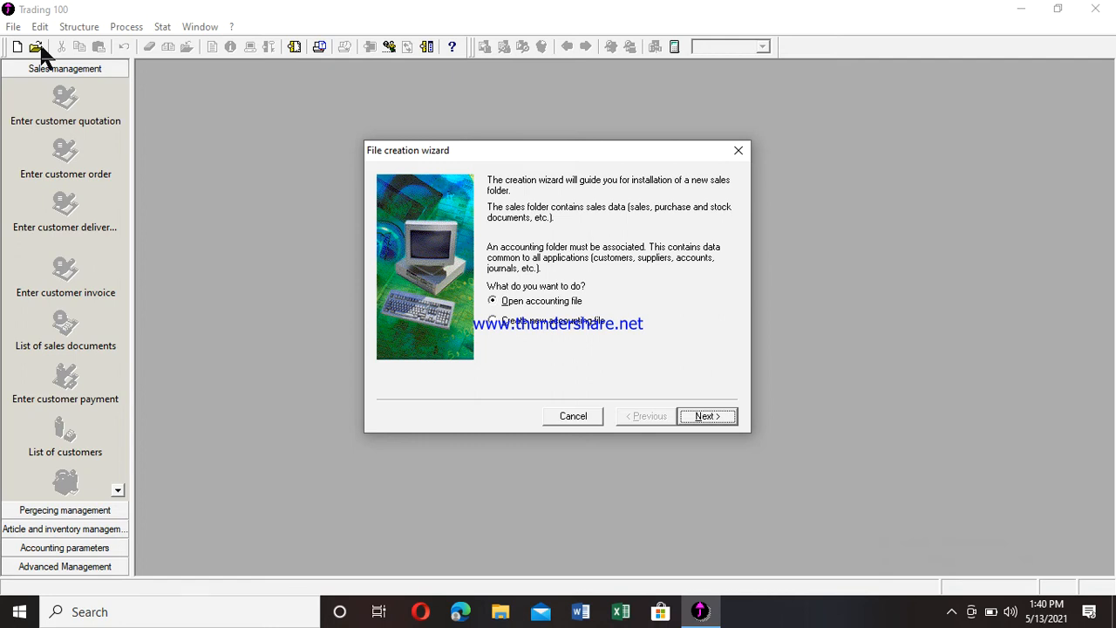
pyautogui.click(493, 322)
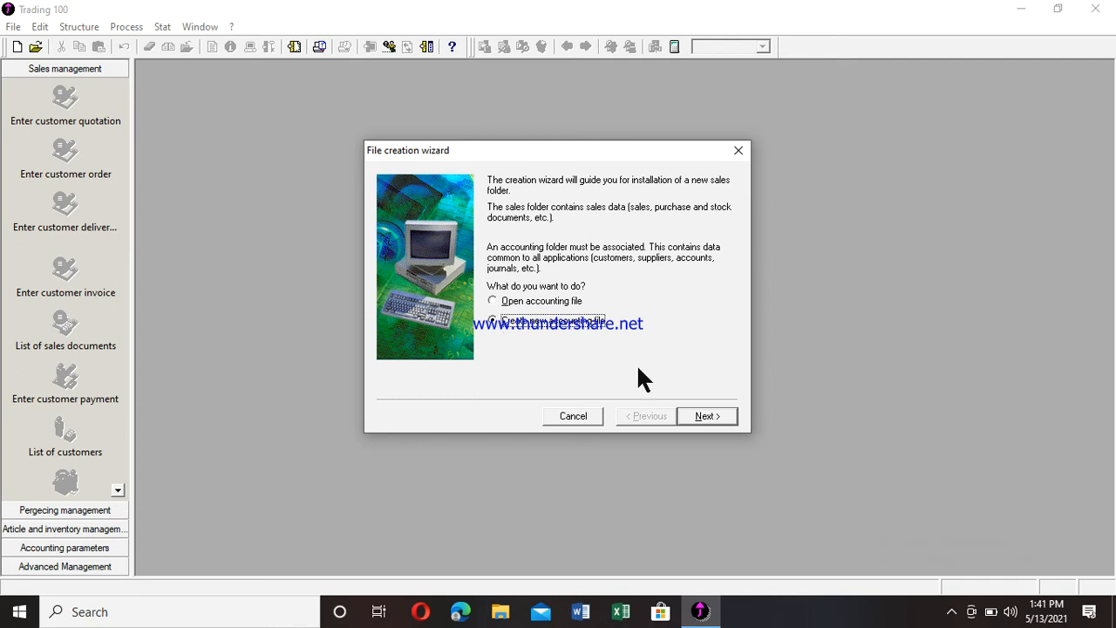
pyautogui.click(703, 416)
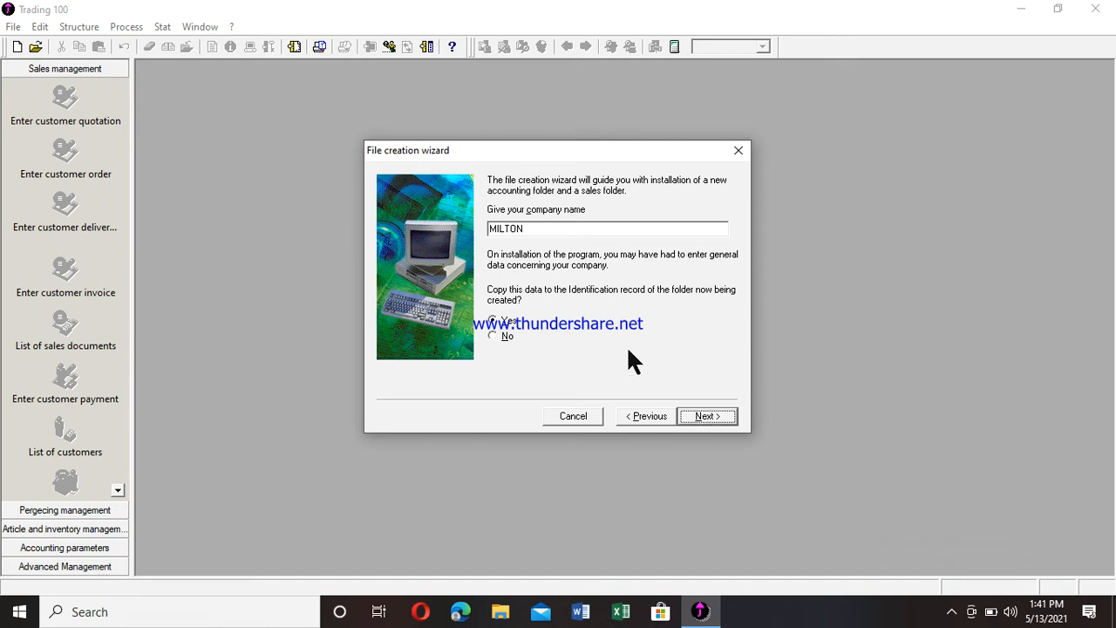
# - Replace the company name MILTON with DOV CAMEROON and choose No for copying data
pyautogui.click(541, 228)
pyautogui.press('BackSpace')
pyautogui.press('BackSpace')
pyautogui.press('BackSpace')
pyautogui.press('BackSpace')
pyautogui.press('BackSpace')
pyautogui.press('BackSpace')
pyautogui.write('dov')
pyautogui.press('BackSpace')
pyautogui.press('BackSpace')
pyautogui.press('BackSpace')
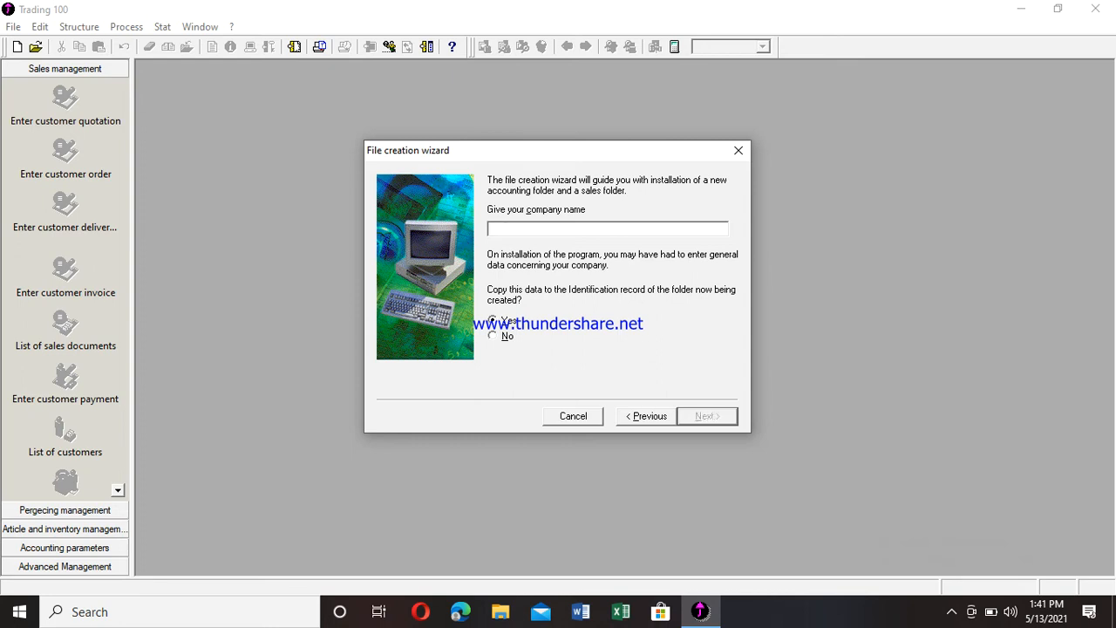
pyautogui.write('DOV CAMEROON')
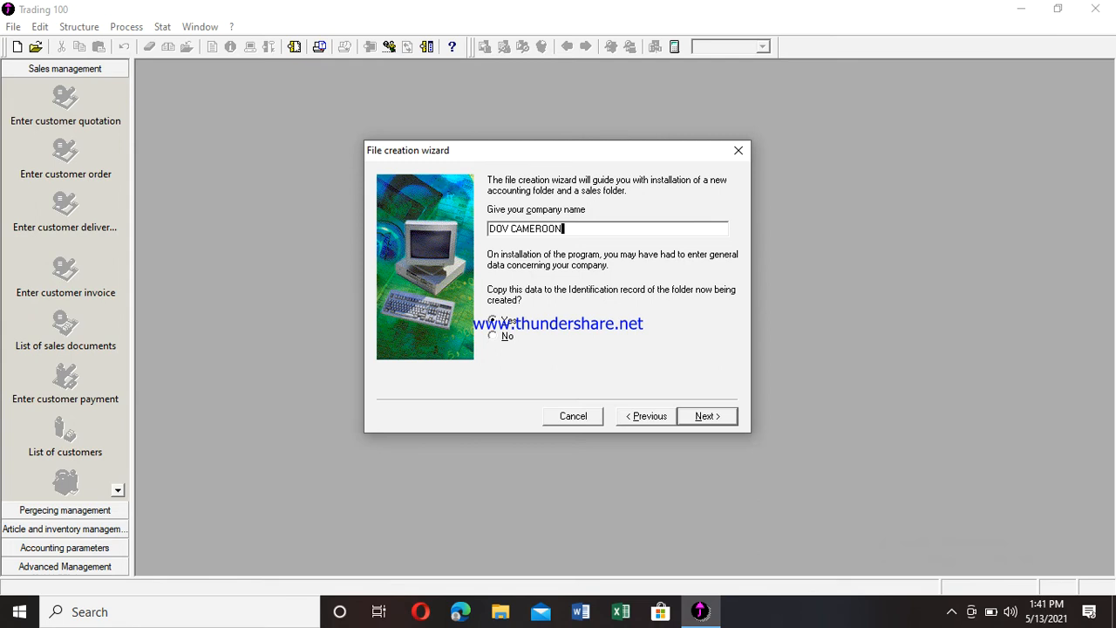
pyautogui.click(493, 336)
pyautogui.click(694, 417)
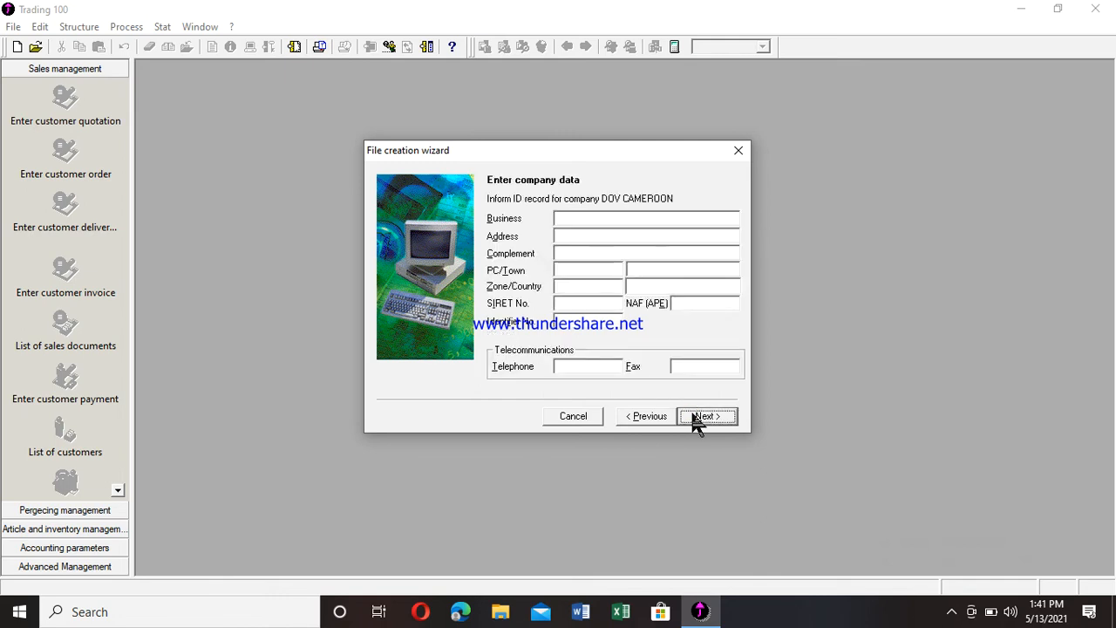
# - Enter business MANUFACTURING, address YAOUNDE and address complement BASTOS
pyautogui.click(622, 219)
pyautogui.write('MANUFACTURING')
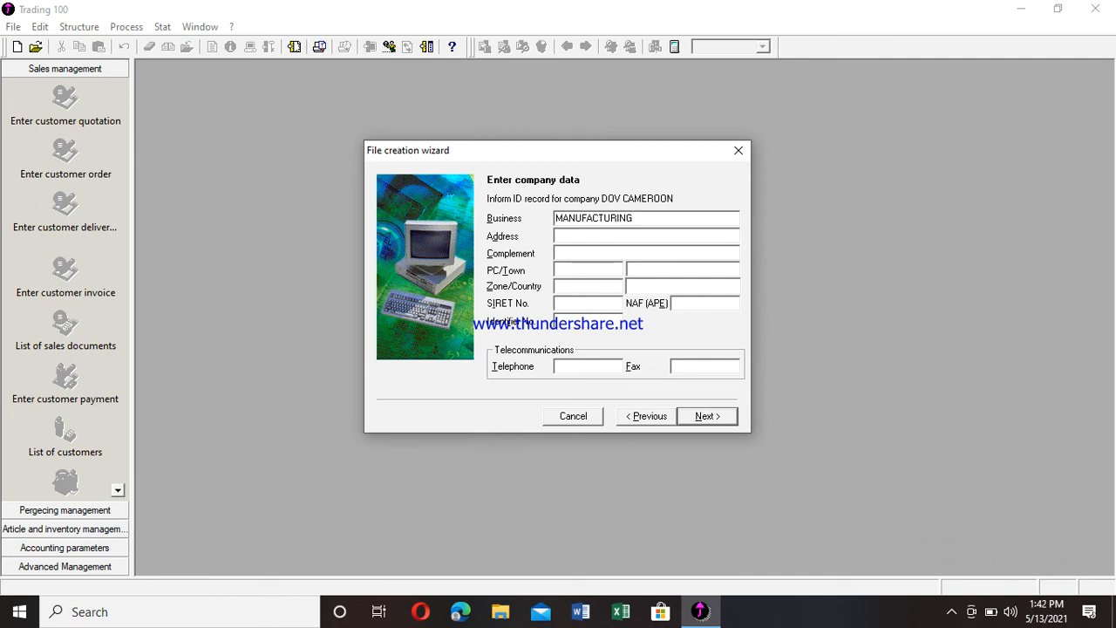
pyautogui.press('Tab')
pyautogui.write('YAOUNDE')
pyautogui.click(559, 253)
pyautogui.write('BASTOS')
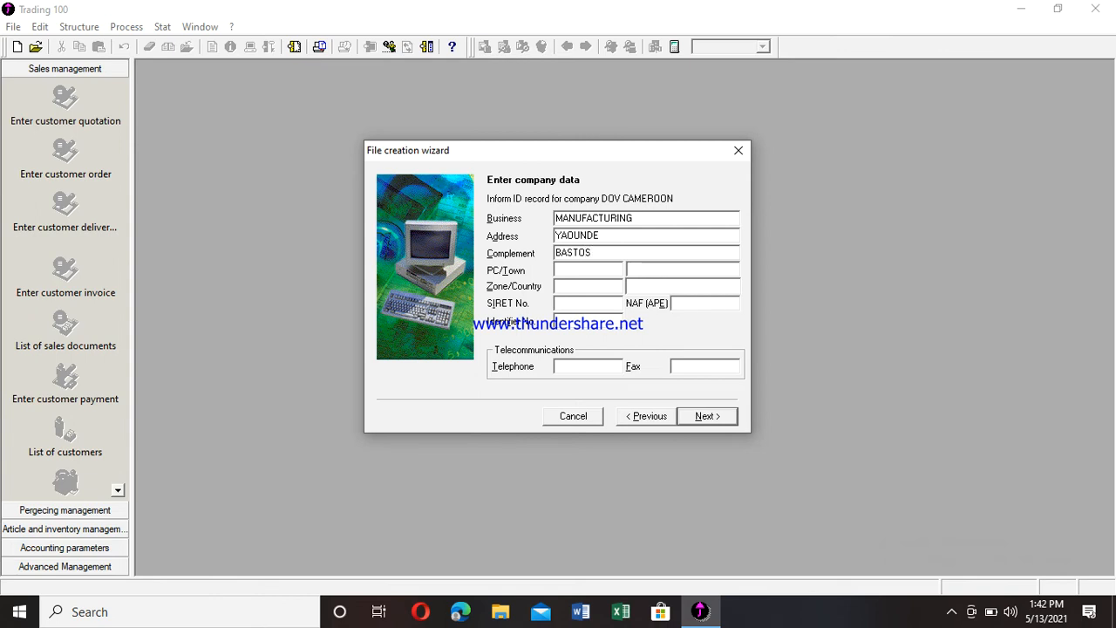
pyautogui.press('Tab')
# - Enter postcode 2025, town YAOUNDE, zone CENTRE and country CAMEROON
pyautogui.write('2025')
pyautogui.press('Tab')
pyautogui.write('YAOUNDE')
pyautogui.press('Tab')
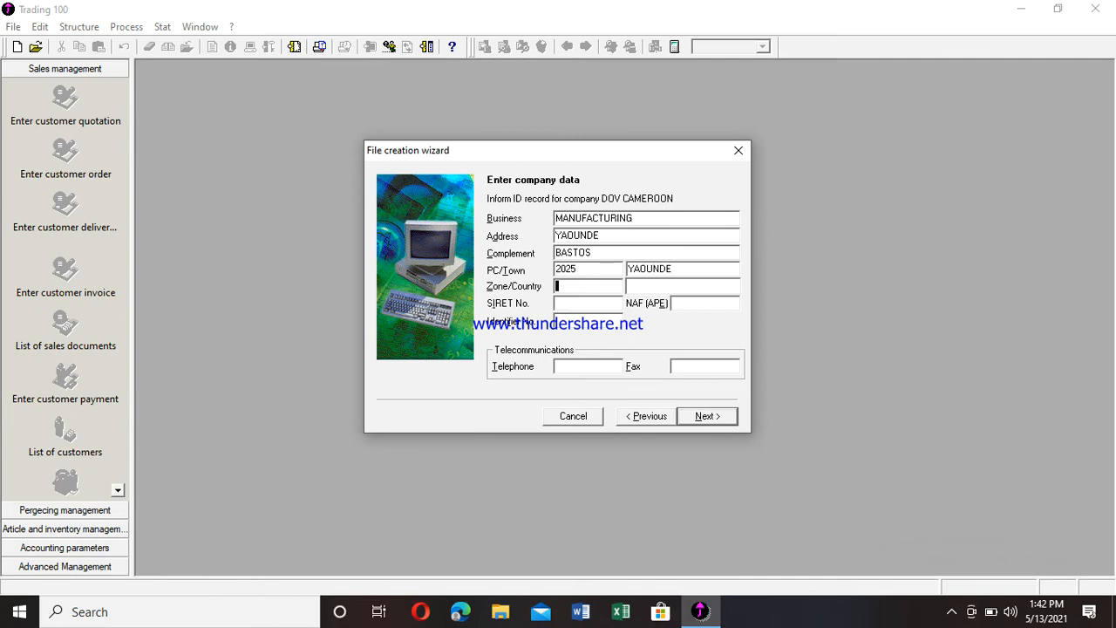
pyautogui.write('CENTRE')
pyautogui.press('Tab')
pyautogui.write('CAMEROON')
pyautogui.press('Tab')
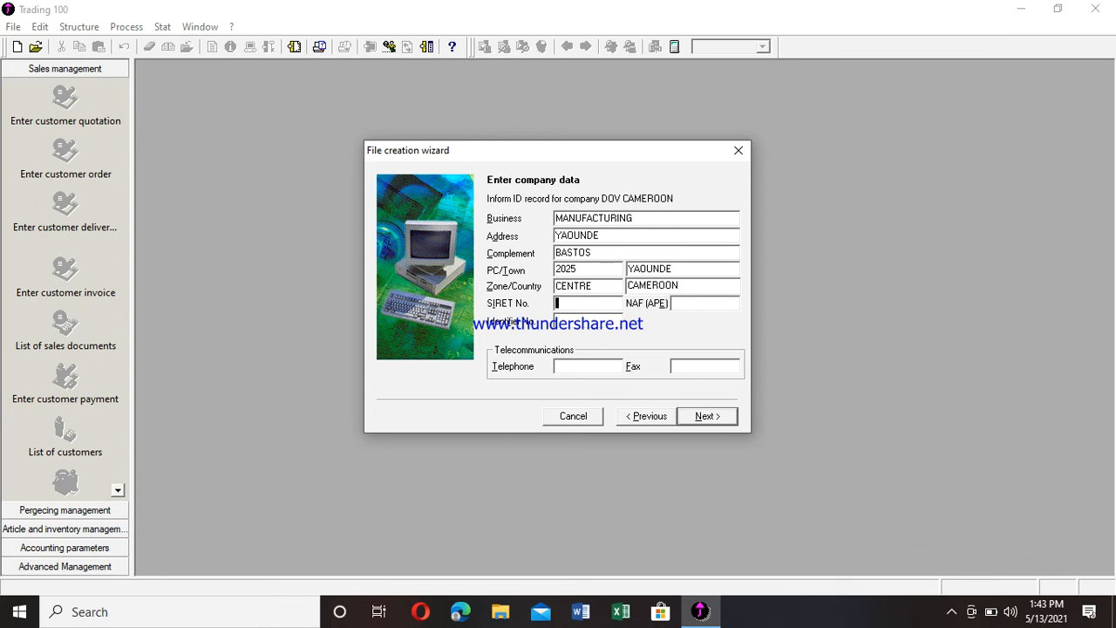
# - Enter SIRET number 2013, NAF (APE) code 2012 and identification number 2019
pyautogui.write('2013')
pyautogui.press('Tab')
pyautogui.write('2021')
pyautogui.press('BackSpace')
pyautogui.press('BackSpace')
pyautogui.write('12')
pyautogui.press('Tab')
pyautogui.write('2019')
pyautogui.press('Tab')
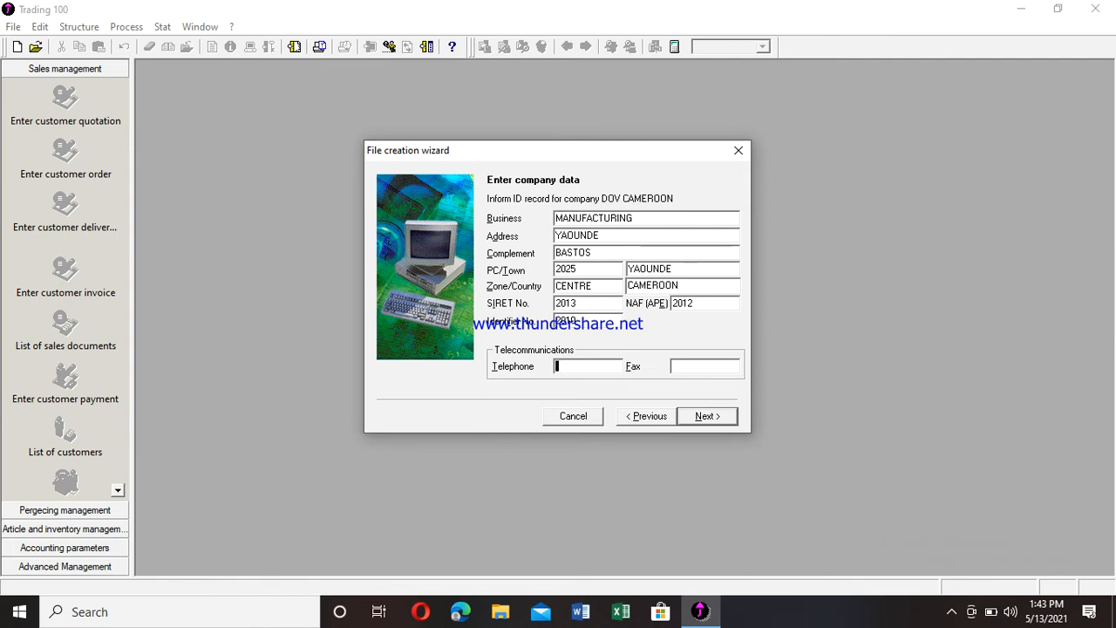
# - Enter the company telephone and fax numbers and continue to the operating period
pyautogui.press('Tab')
pyautogui.write('26')
pyautogui.press('BackSpace')
pyautogui.press('BackSpace')
pyautogui.write('6222')
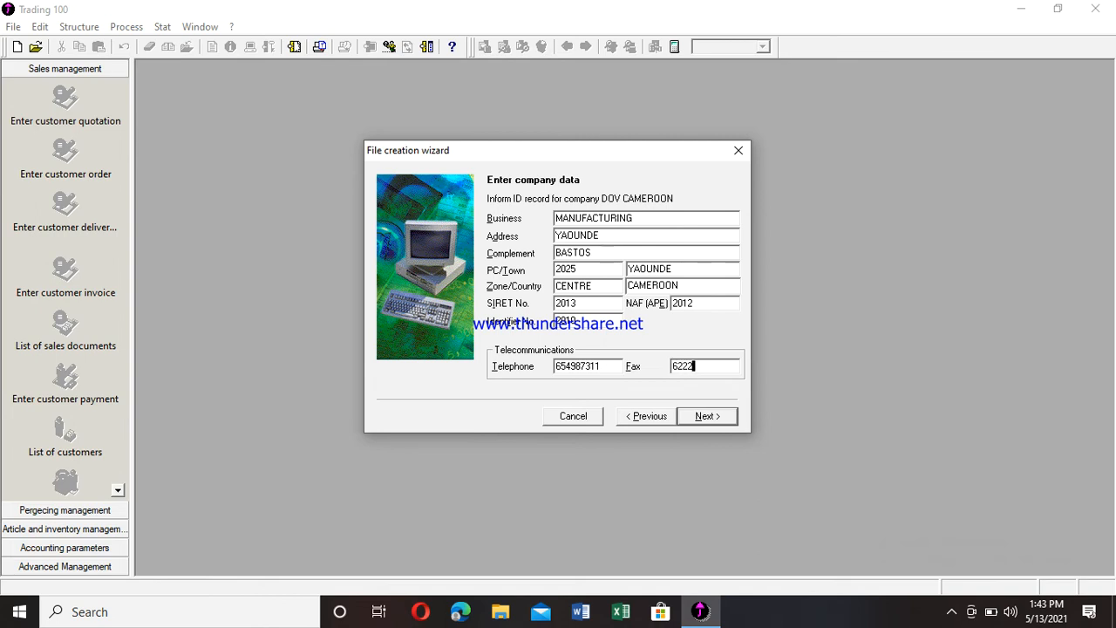
pyautogui.write('5487')
pyautogui.click(710, 416)
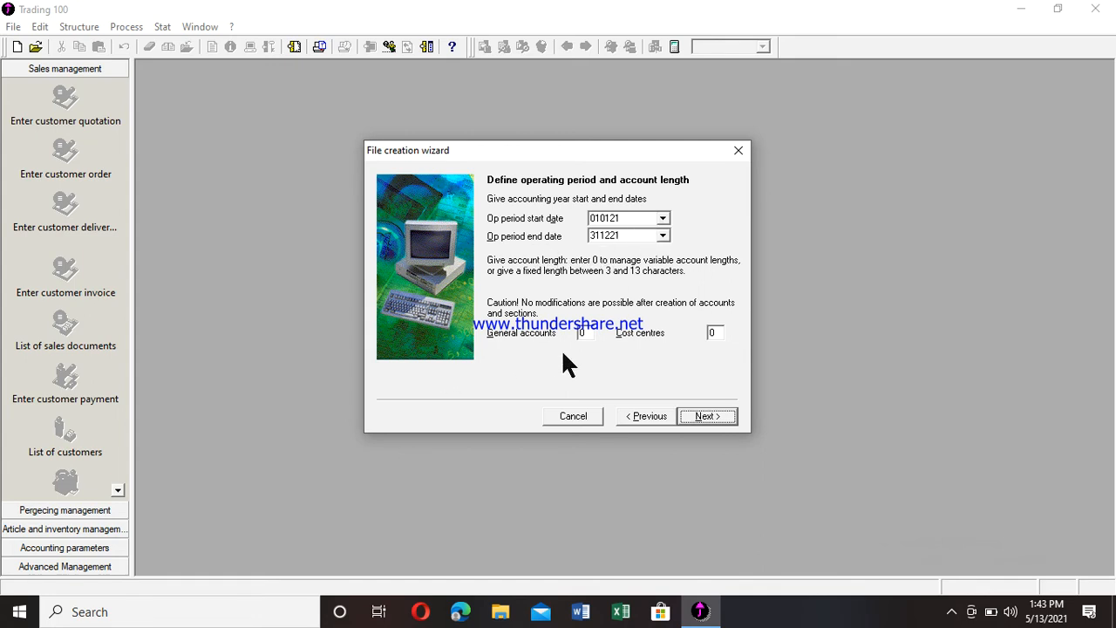
pyautogui.click(588, 334)
# - Set the general accounts length to 6 characters and continue
pyautogui.write('6')
pyautogui.click(706, 417)
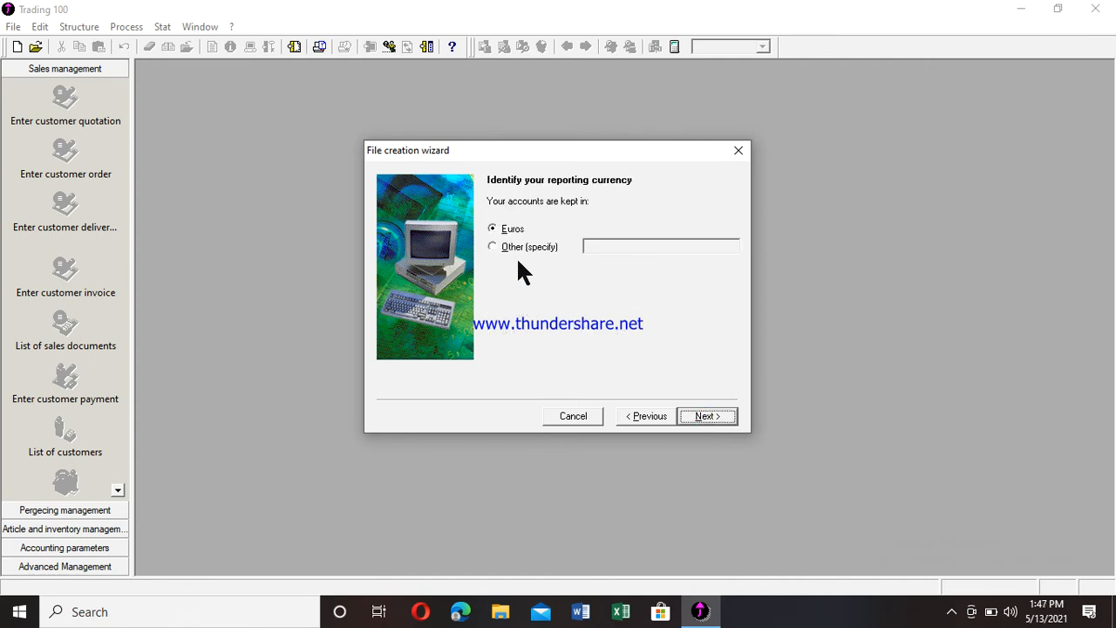
# - Choose Other (specify) as the reporting currency and enter FCFA
pyautogui.click(491, 247)
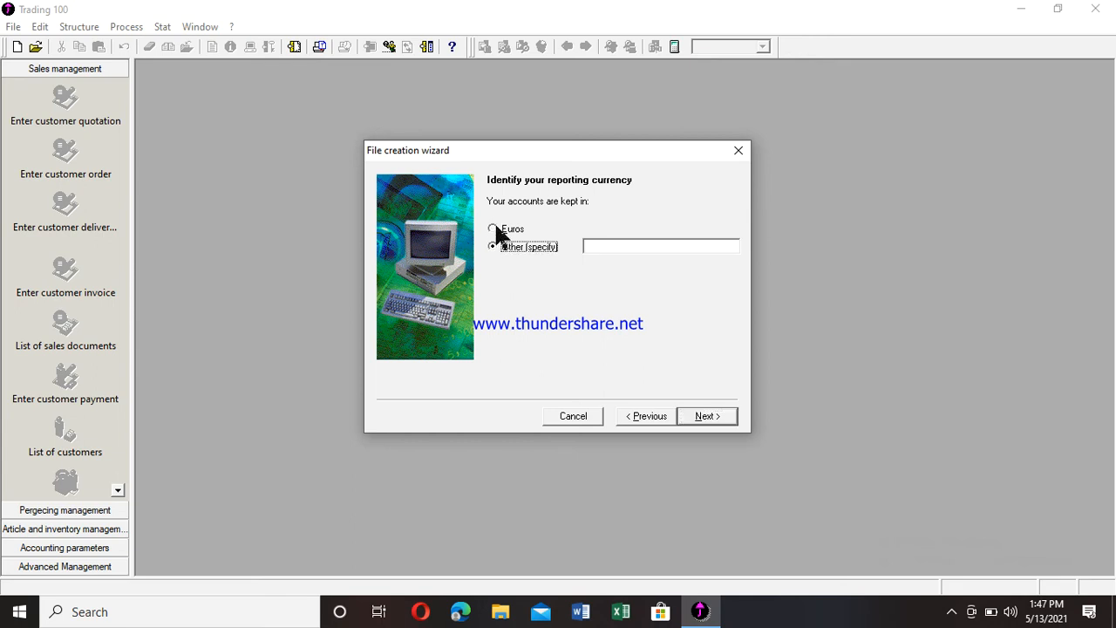
pyautogui.click(494, 230)
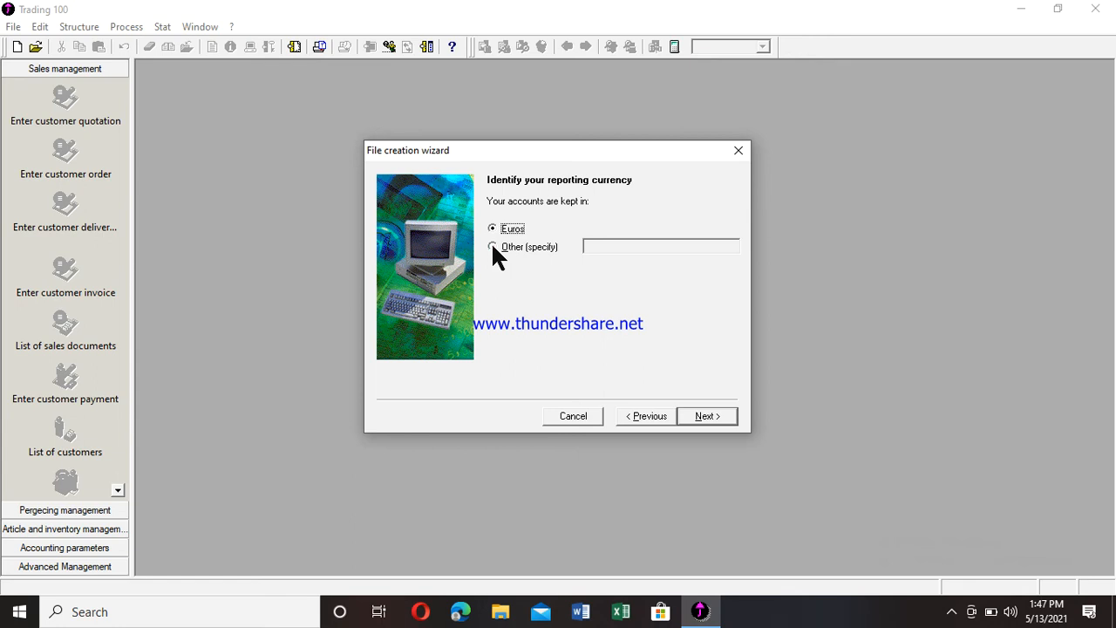
pyautogui.click(493, 247)
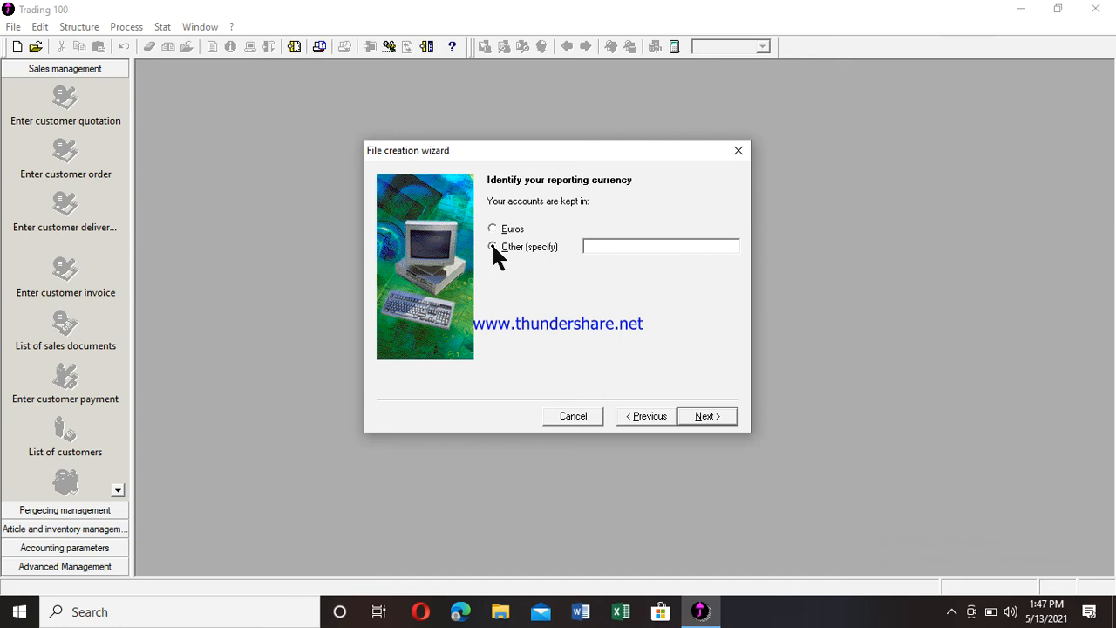
pyautogui.write('CF')
pyautogui.press('BackSpace')
pyautogui.press('BackSpace')
pyautogui.write('FCFA')
# - Confirm FCFA and accept the 2 decimals and separator settings
pyautogui.click(705, 417)
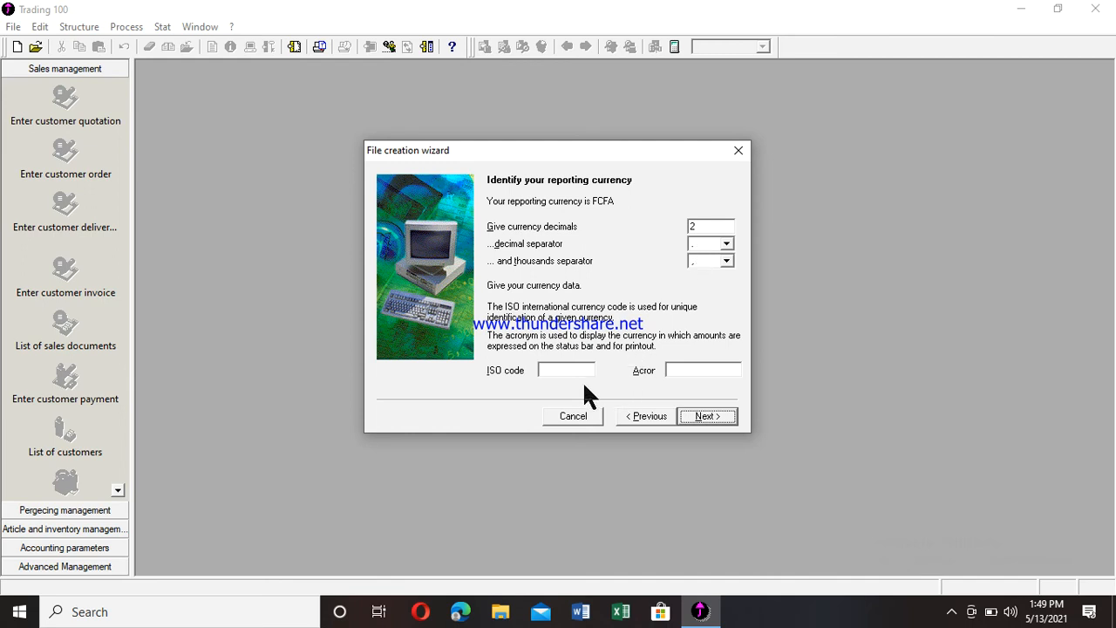
pyautogui.click(705, 417)
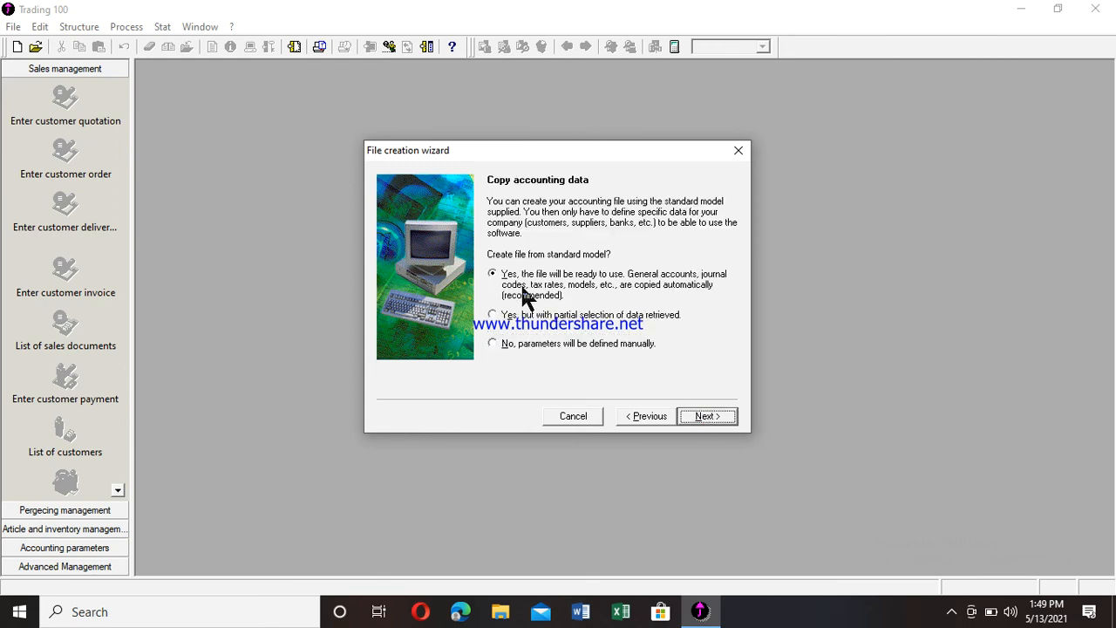
# - Select 'No, parameters will be defined manually' and continue to Create accounting file
pyautogui.click(494, 344)
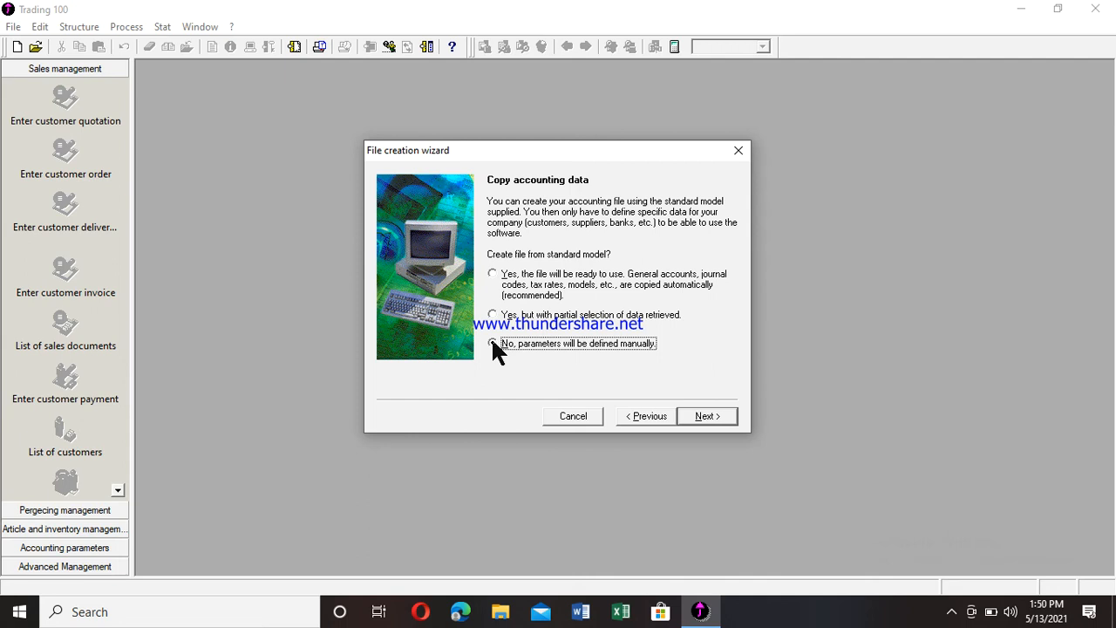
pyautogui.click(493, 344)
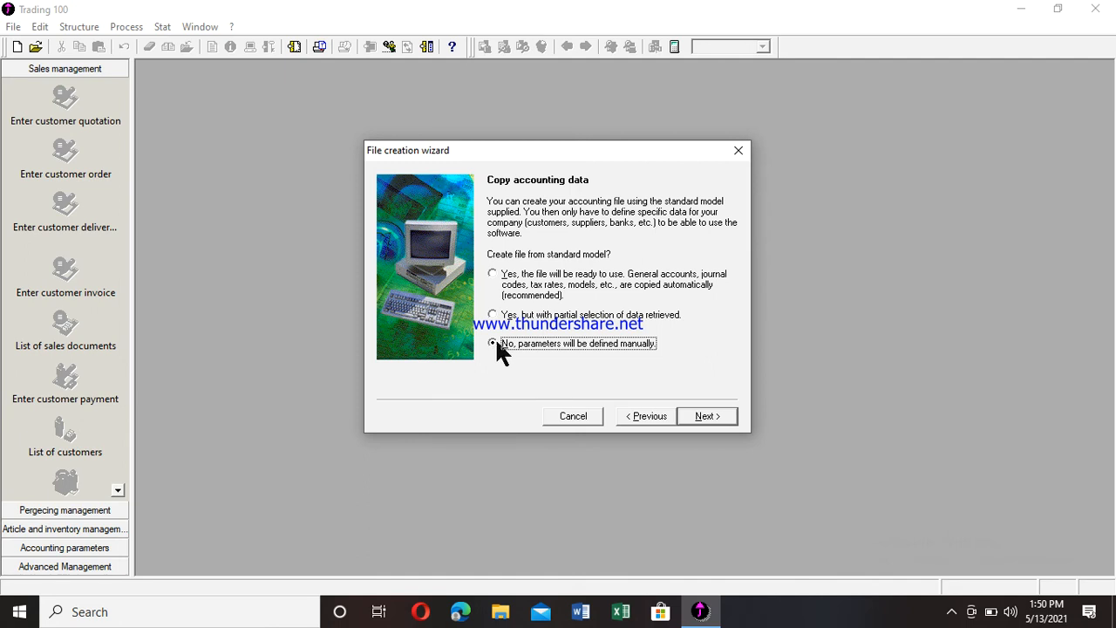
pyautogui.click(705, 417)
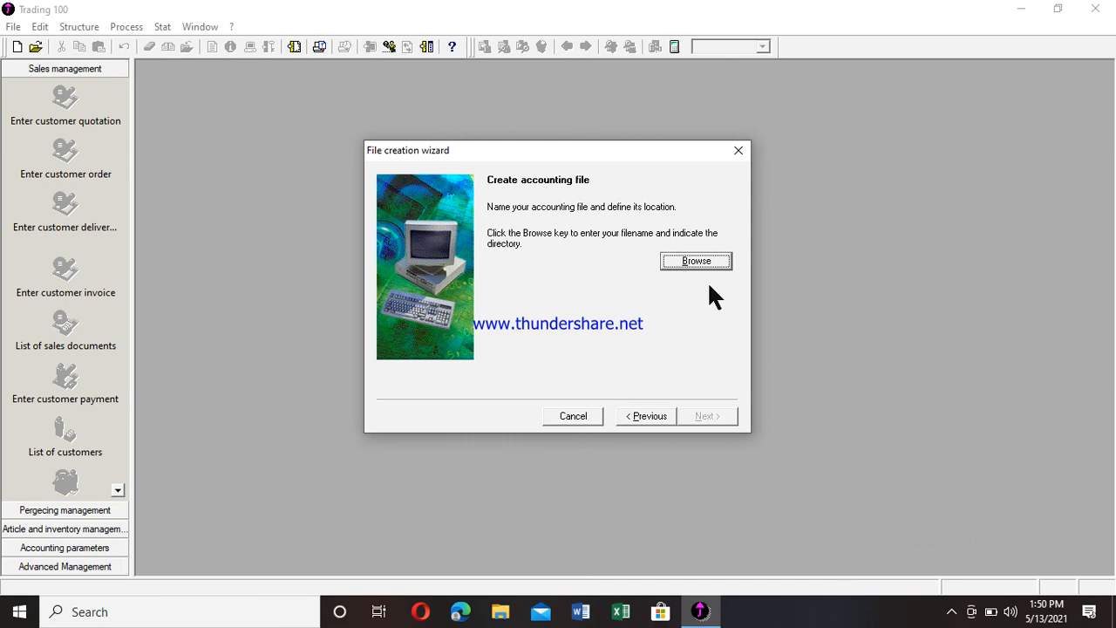
# - Browse for the accounting file location and pick Desktop from the Save in list
pyautogui.click(690, 262)
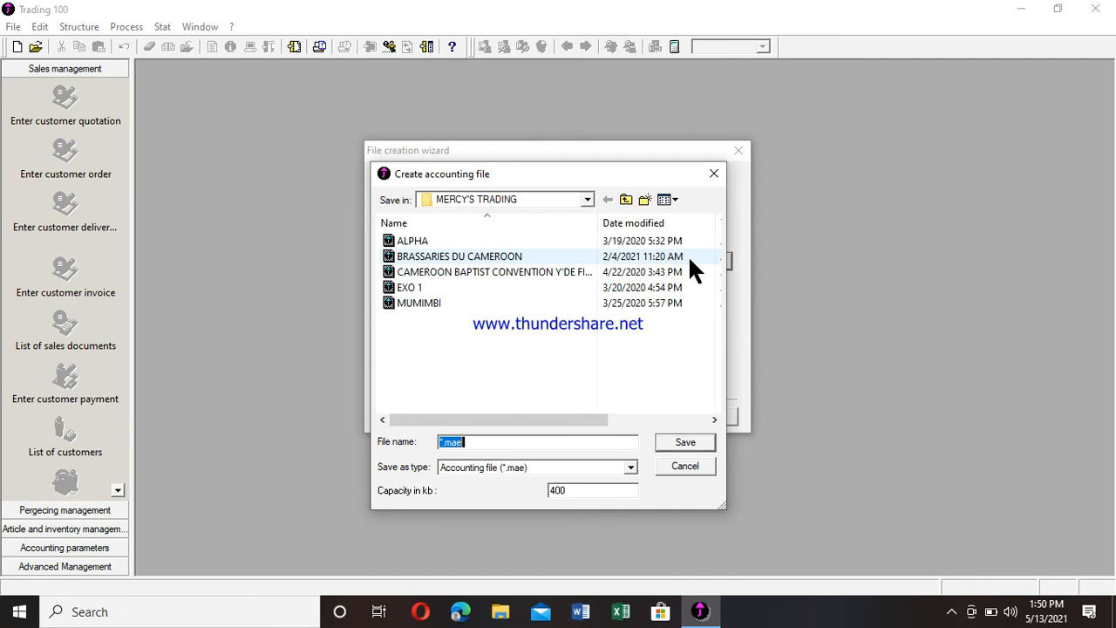
pyautogui.click(588, 200)
pyautogui.click(589, 200)
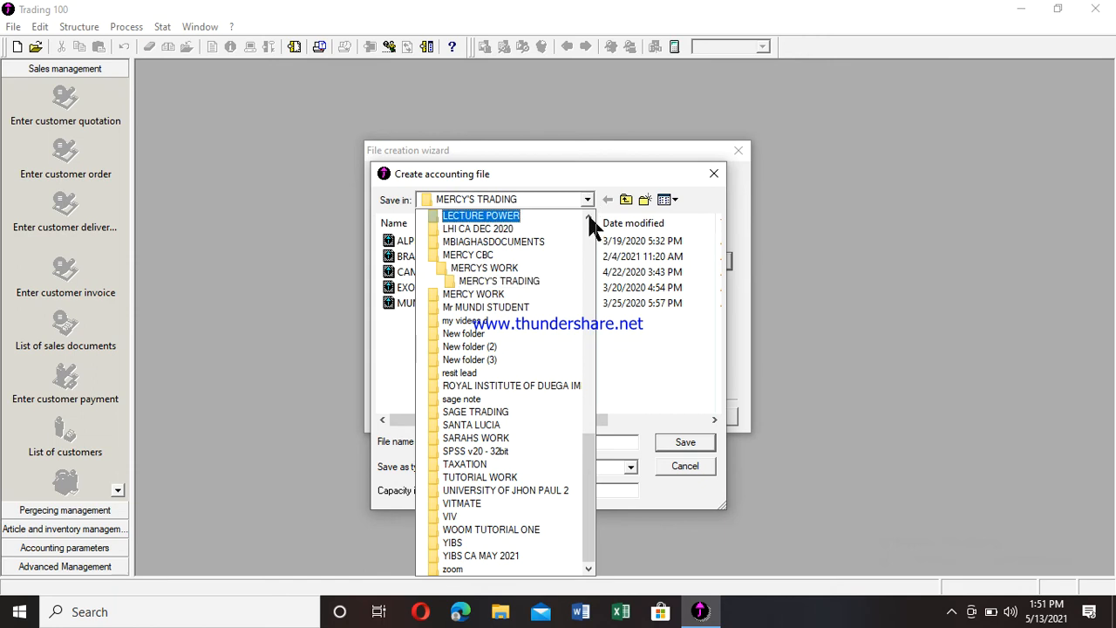
pyautogui.click(589, 216)
pyautogui.click(588, 217)
pyautogui.click(588, 217)
pyautogui.click(589, 217)
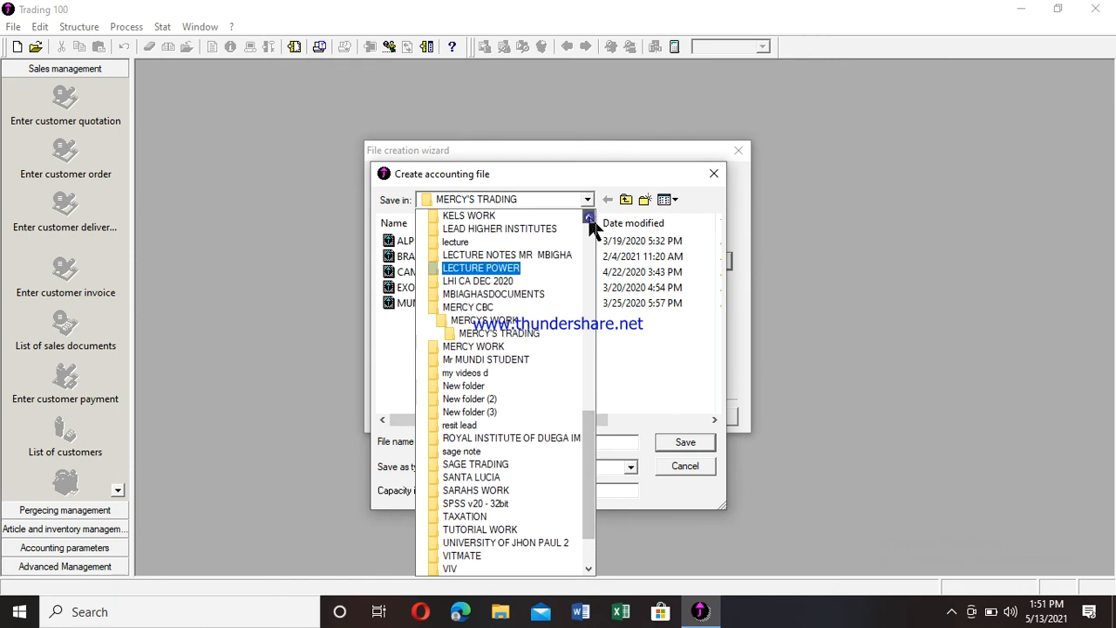
pyautogui.click(589, 217)
pyautogui.click(589, 217)
pyautogui.scroll(4, 590, 260)
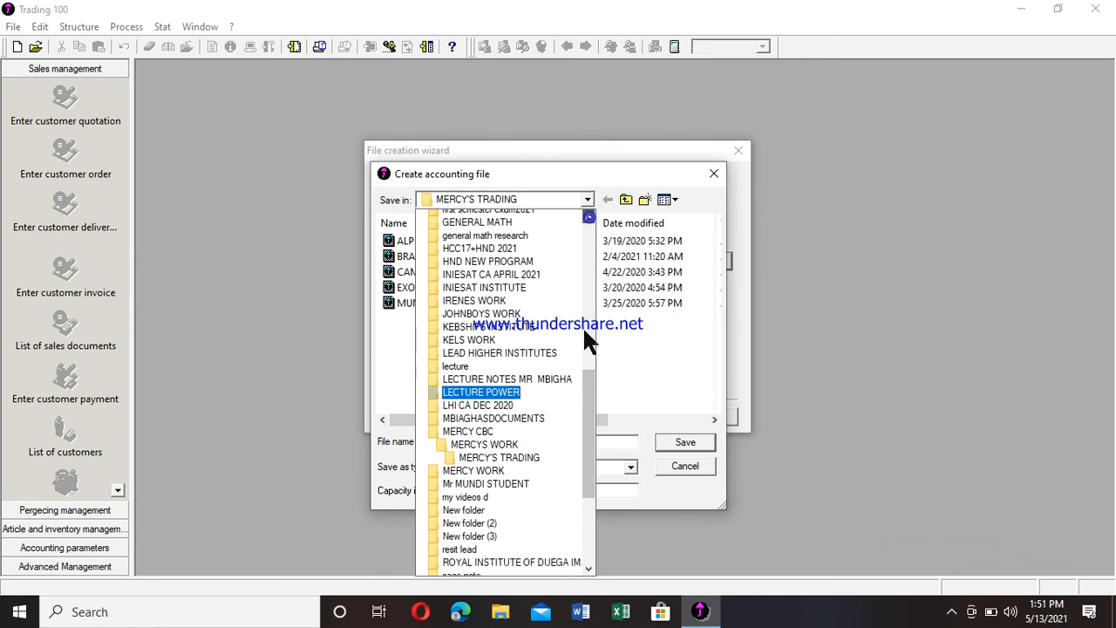
pyautogui.moveTo(589, 389); pyautogui.dragTo(585, 265)
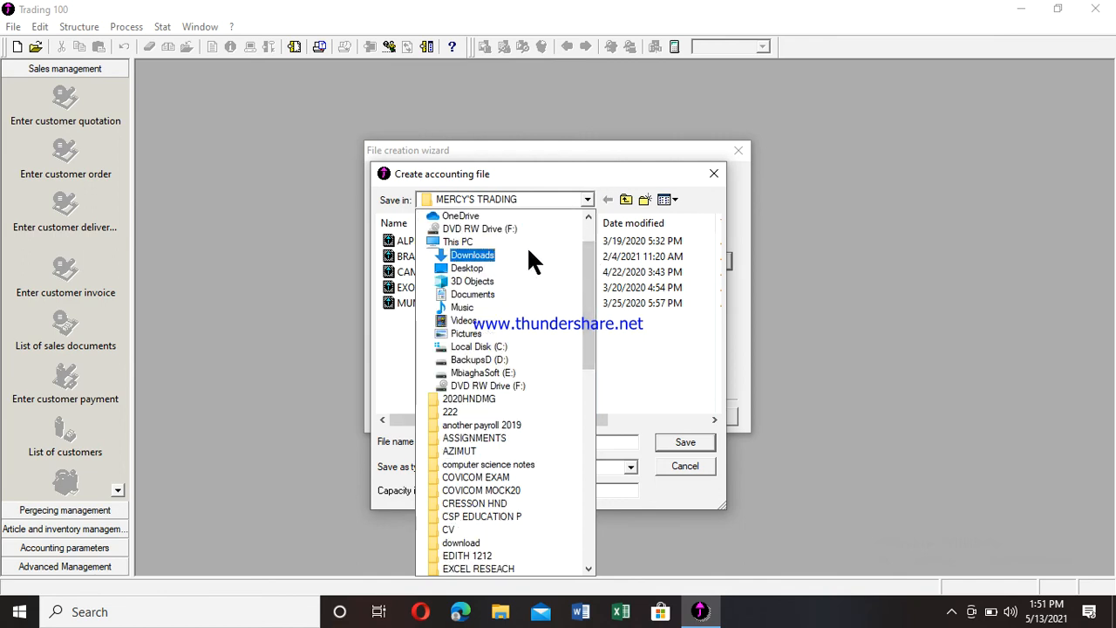
pyautogui.click(467, 269)
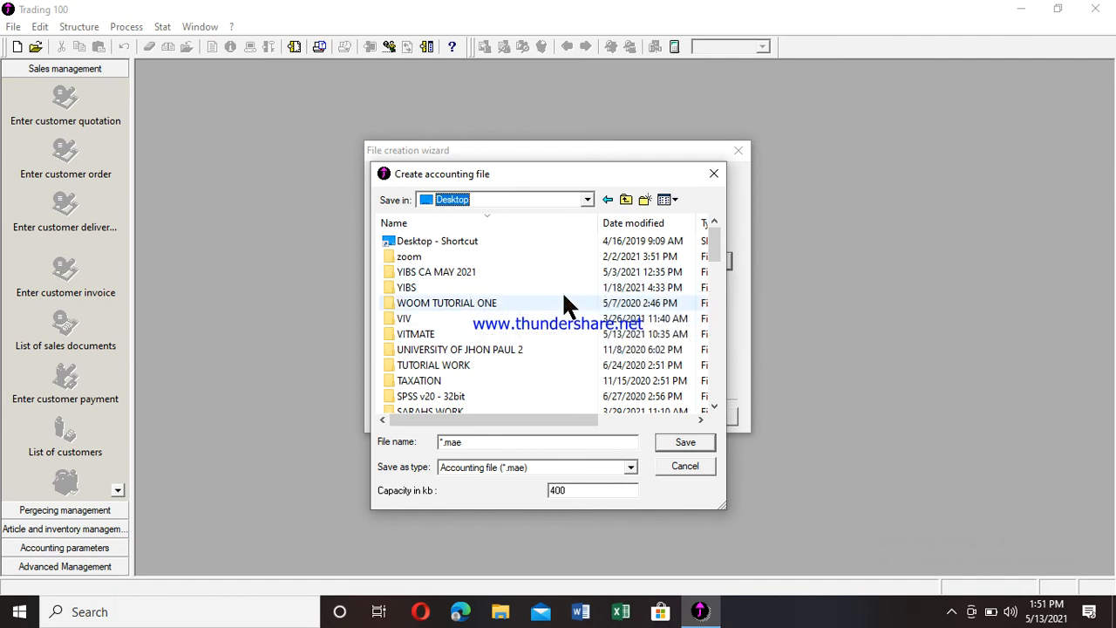
# - Create a new Desktop folder named DOV CAMEROON and open it
pyautogui.rightClick(564, 295)
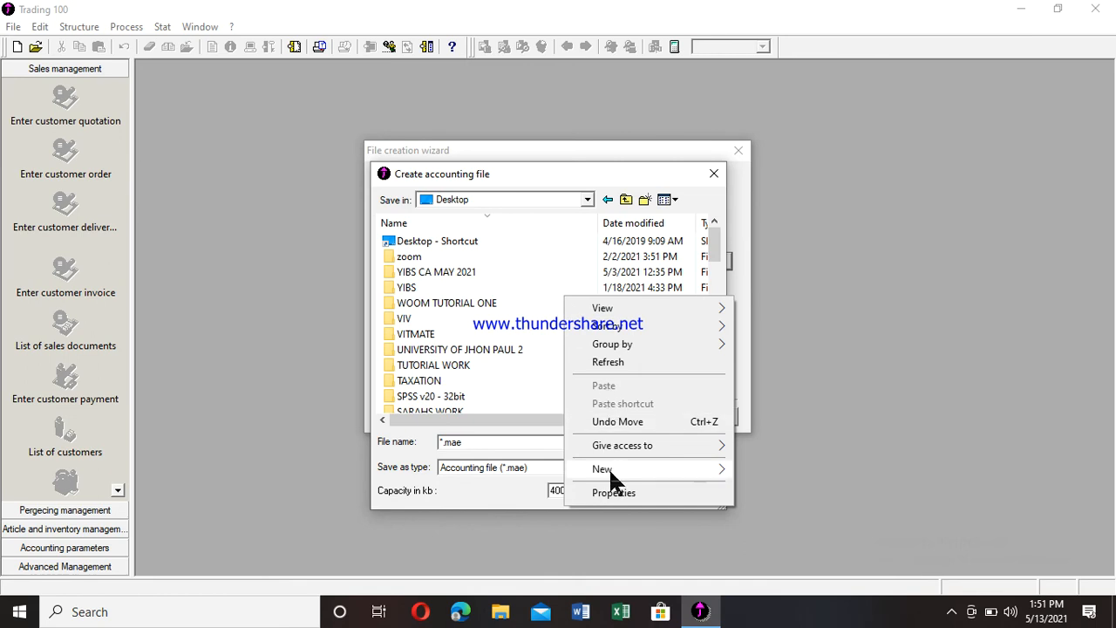
pyautogui.moveTo(609, 468)
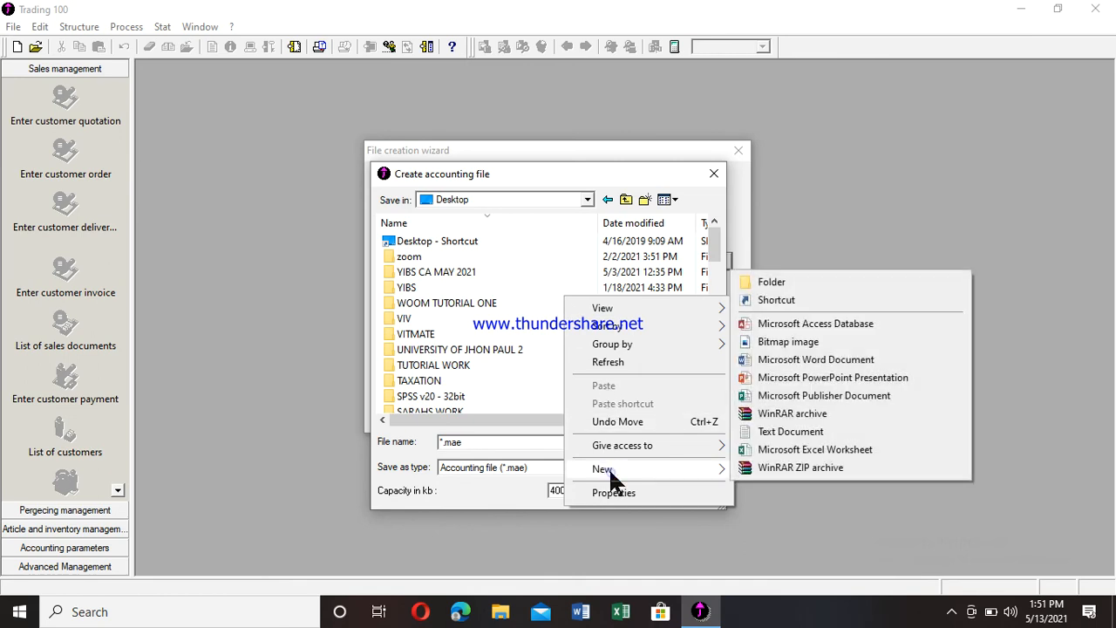
pyautogui.click(789, 281)
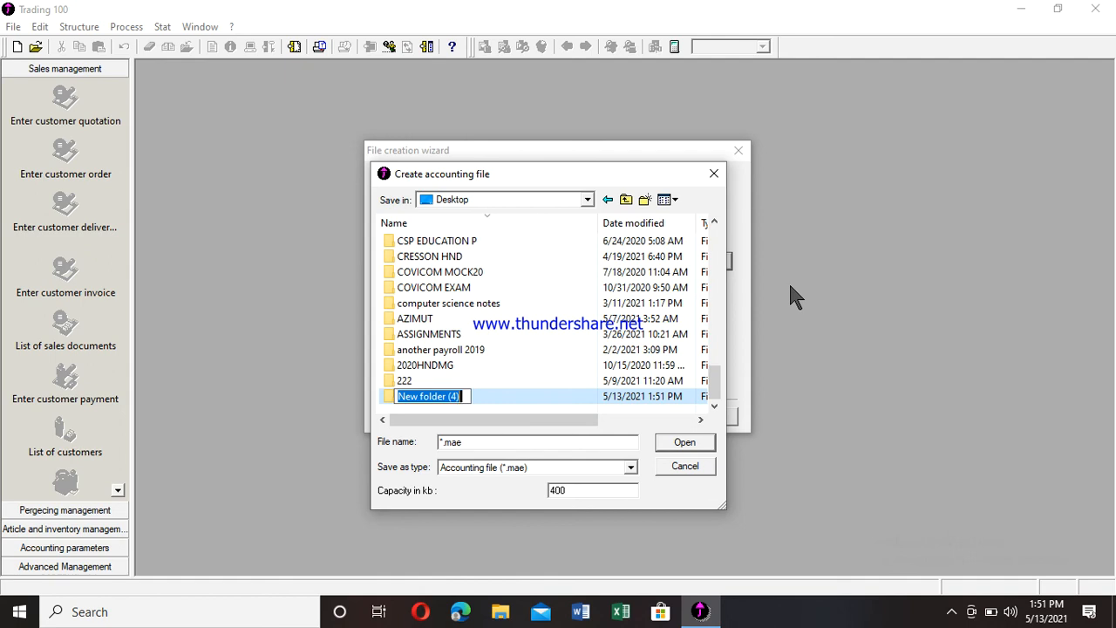
pyautogui.write('DOV')
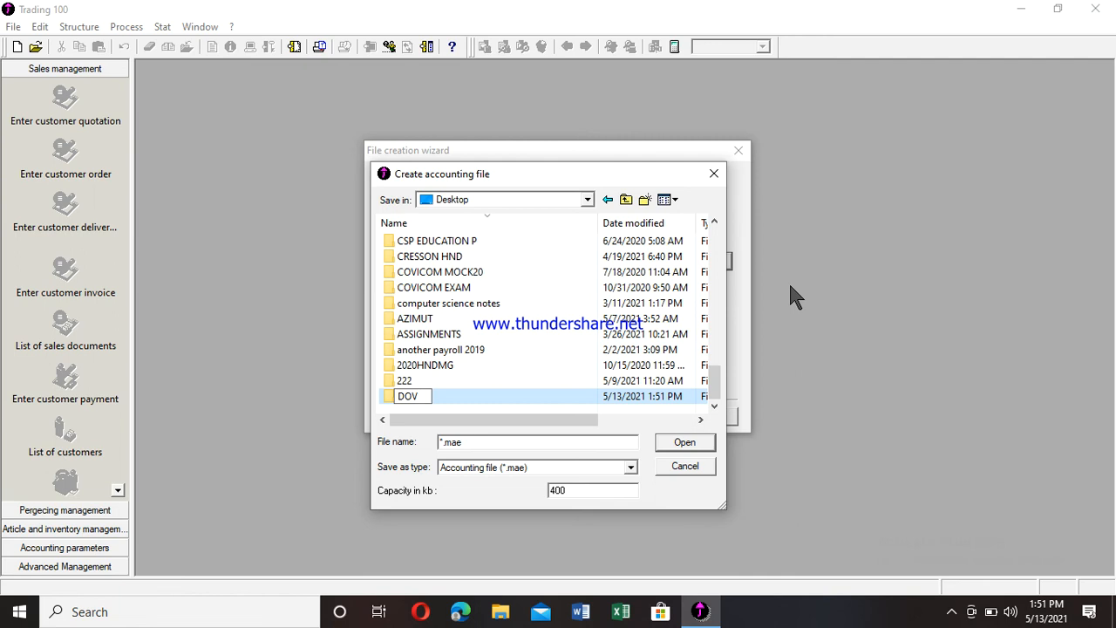
pyautogui.write(' CAMEROON')
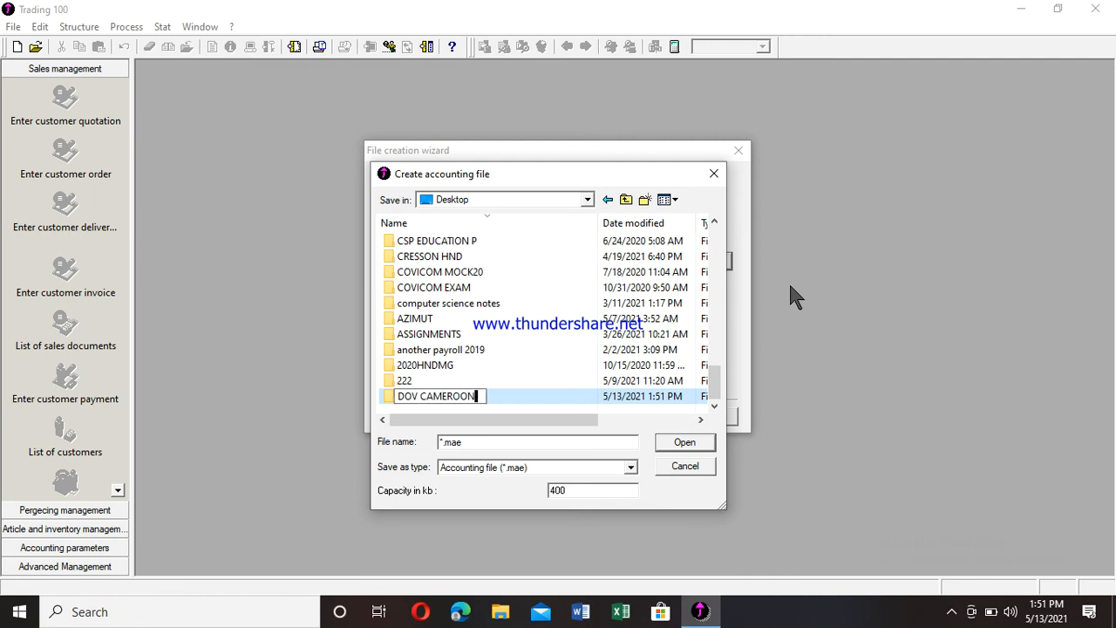
pyautogui.click(688, 443)
pyautogui.click(688, 442)
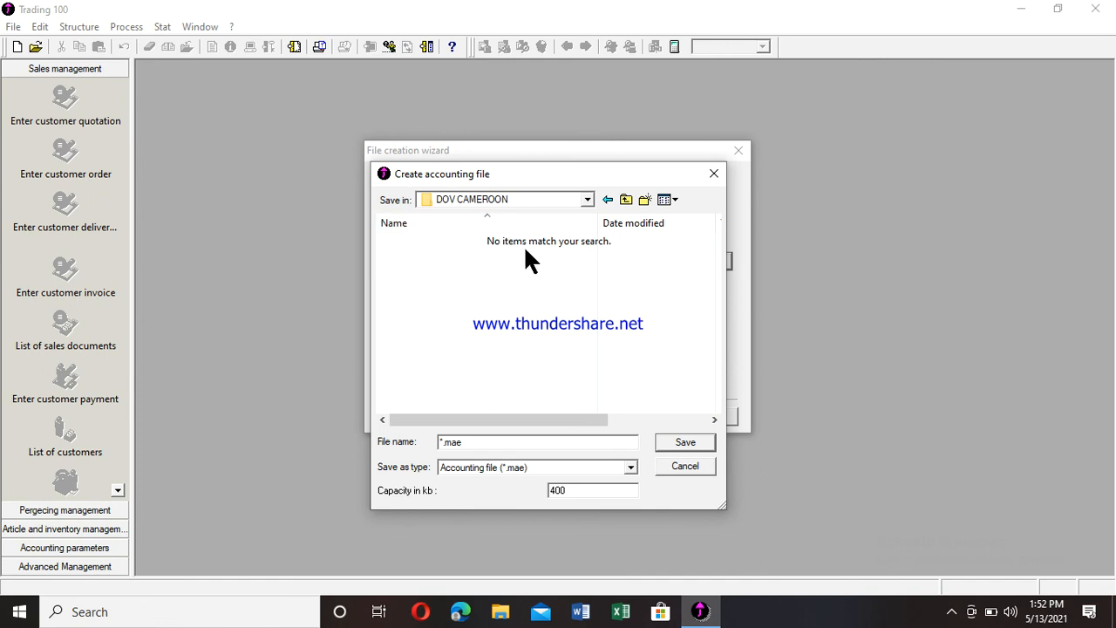
# - Replace the default name and save the accounting file as 'TRADING WORK' in DOV CAMEROON
pyautogui.click(476, 445)
pyautogui.press('BackSpace')
pyautogui.press('BackSpace')
pyautogui.press('BackSpace')
pyautogui.press('BackSpace')
pyautogui.press('BackSpace')
pyautogui.write('TRADING WORK')
pyautogui.click(686, 443)
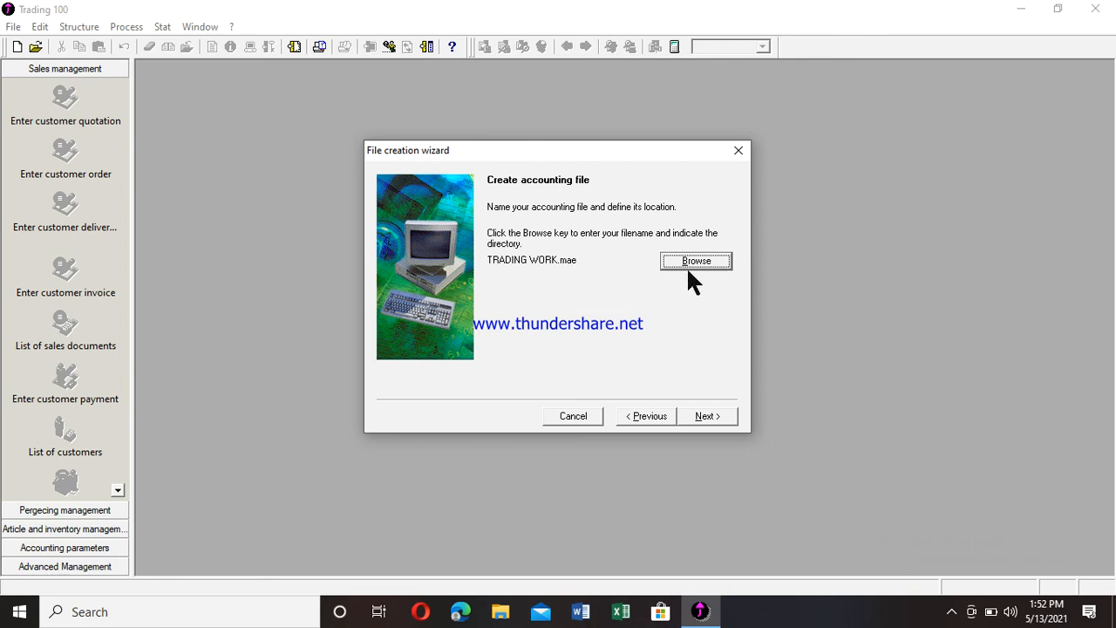
# - Advance to the sales file step and save it as TRADING WORK.gcm in the DOV CAMEROON folder
pyautogui.click(706, 416)
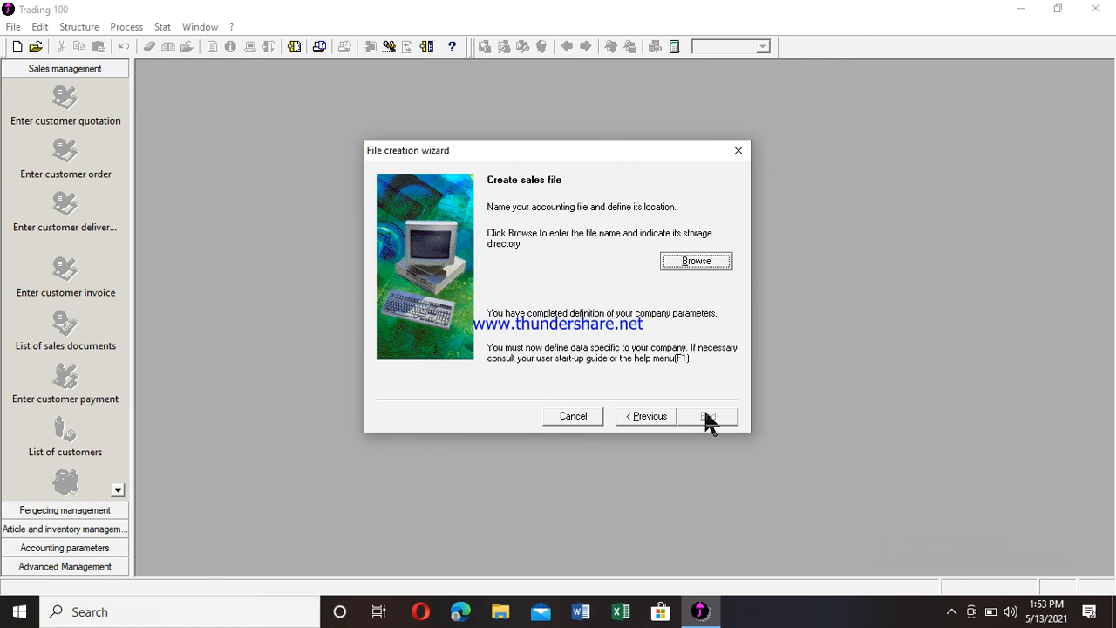
pyautogui.click(687, 262)
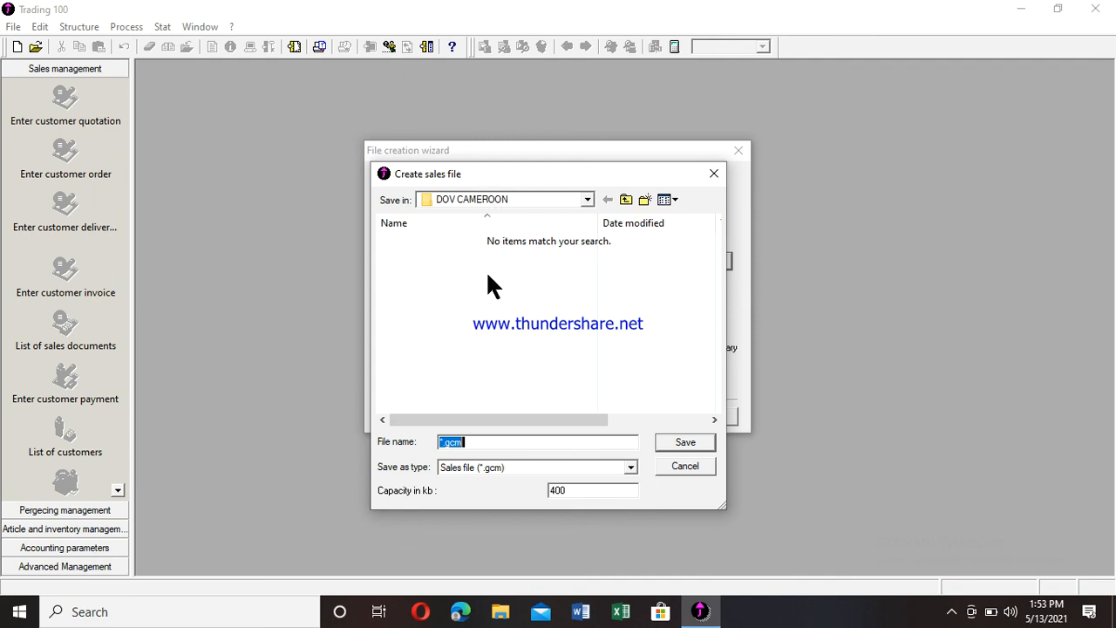
pyautogui.click(488, 442)
pyautogui.press('BackSpace')
pyautogui.press('BackSpace')
pyautogui.press('BackSpace')
pyautogui.press('BackSpace')
pyautogui.press('BackSpace')
pyautogui.write('DOV')
pyautogui.press('BackSpace')
pyautogui.press('BackSpace')
pyautogui.press('BackSpace')
pyautogui.write('TRADING WORK')
pyautogui.click(685, 446)
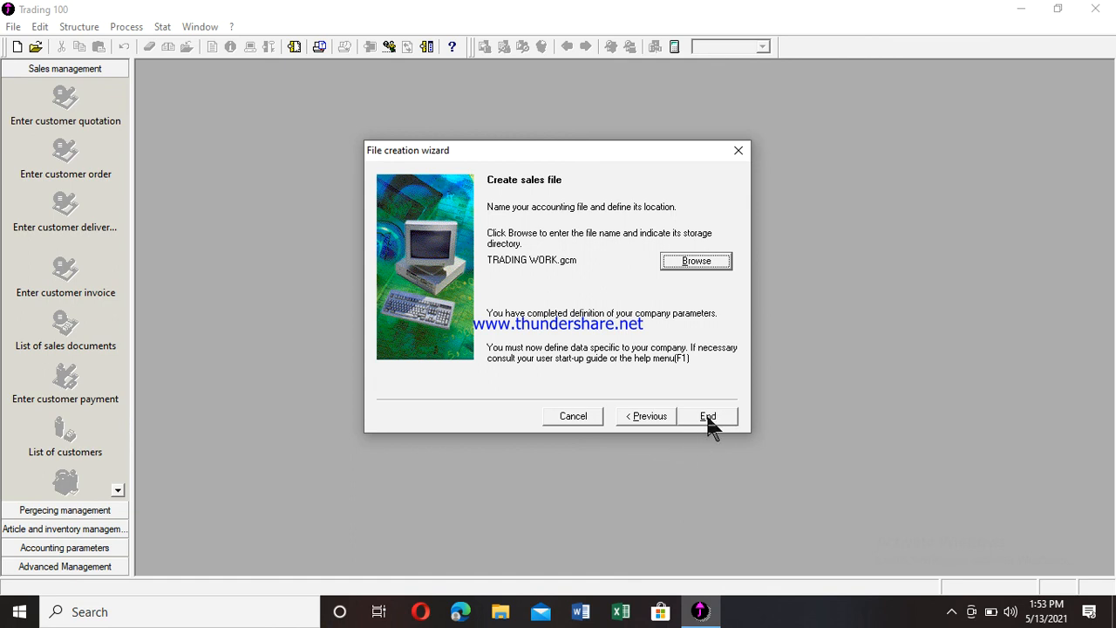
# - Finish the wizard to create TRADING WORK, then close the Concerning TRADING WORK window
pyautogui.click(707, 416)
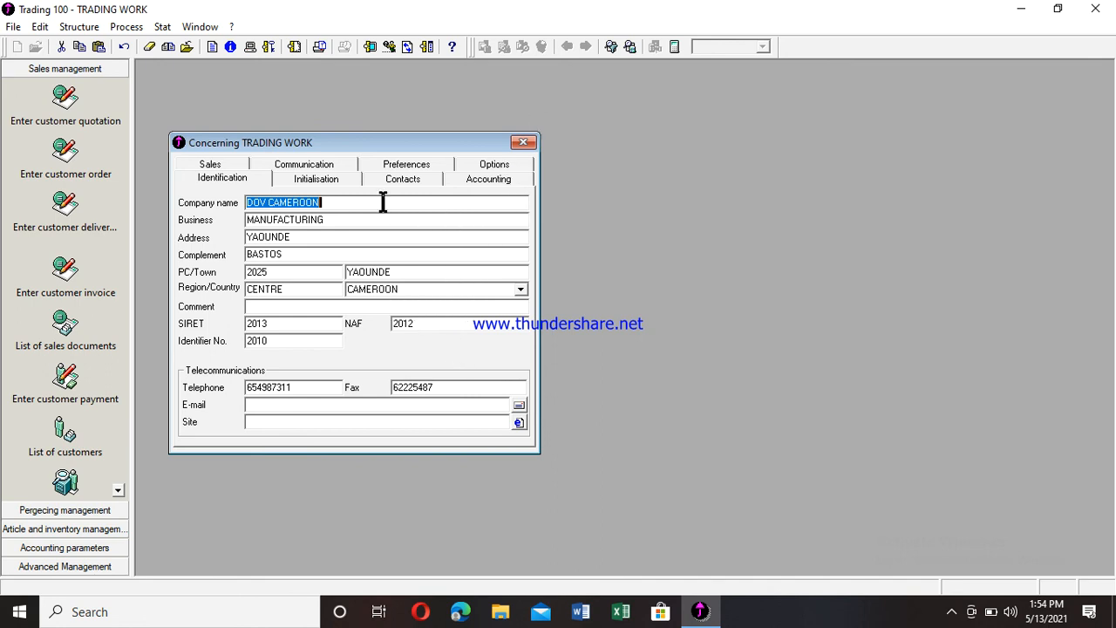
pyautogui.click(523, 143)
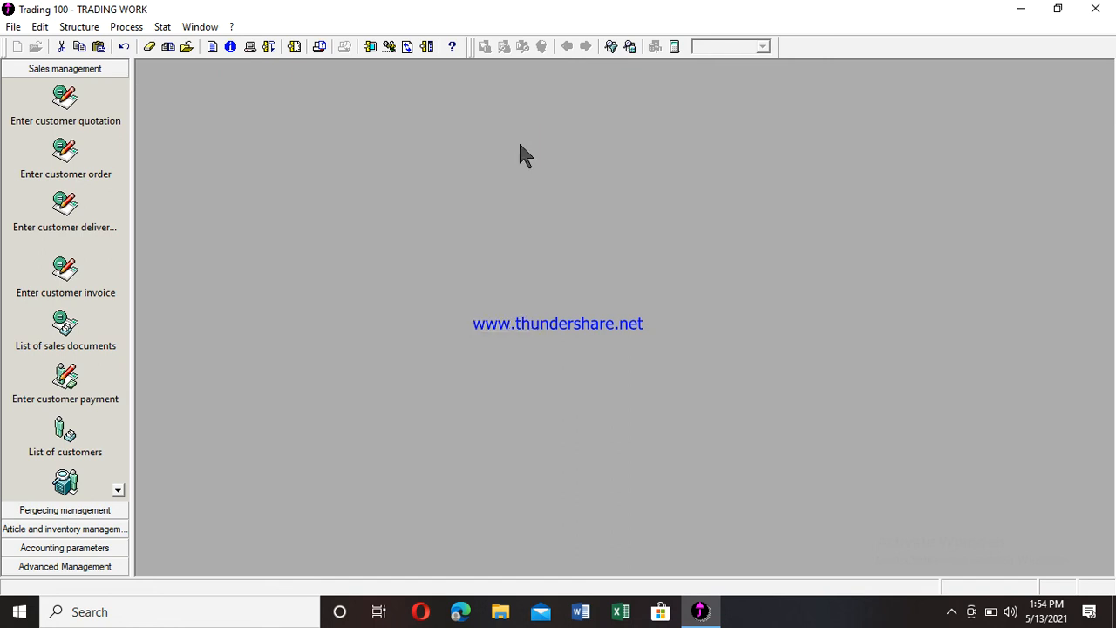
pyautogui.click(13, 27)
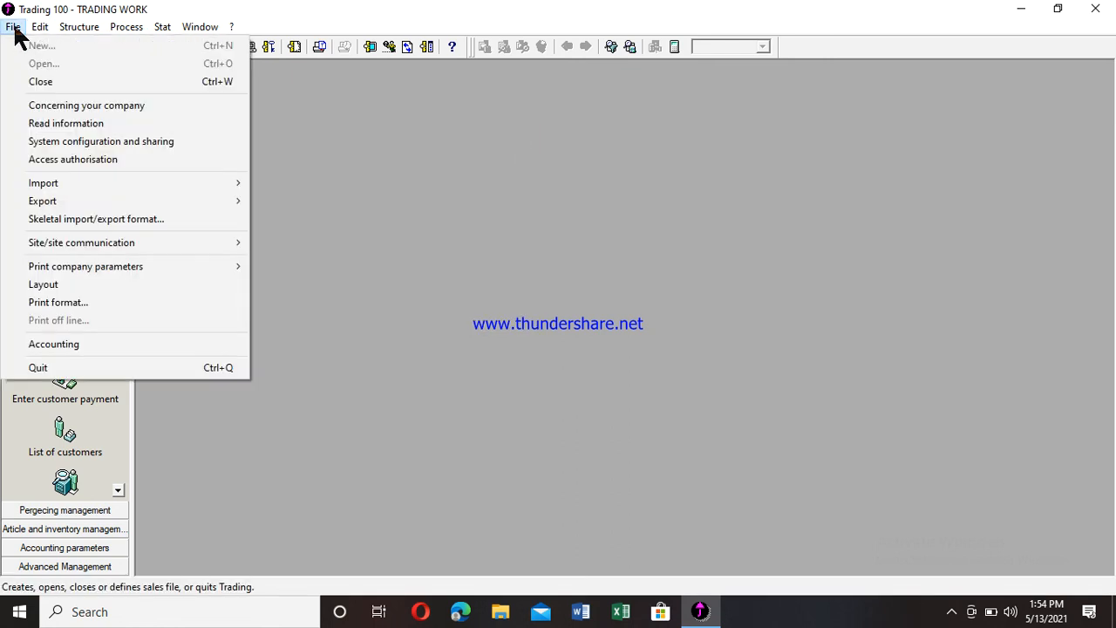
pyautogui.click(43, 107)
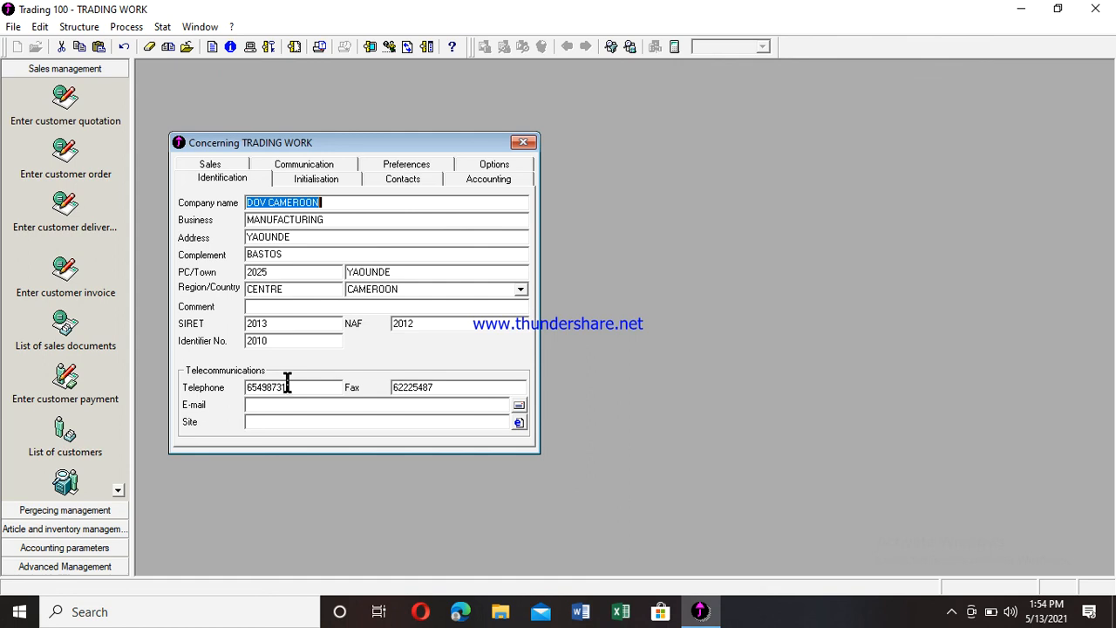
pyautogui.click(265, 406)
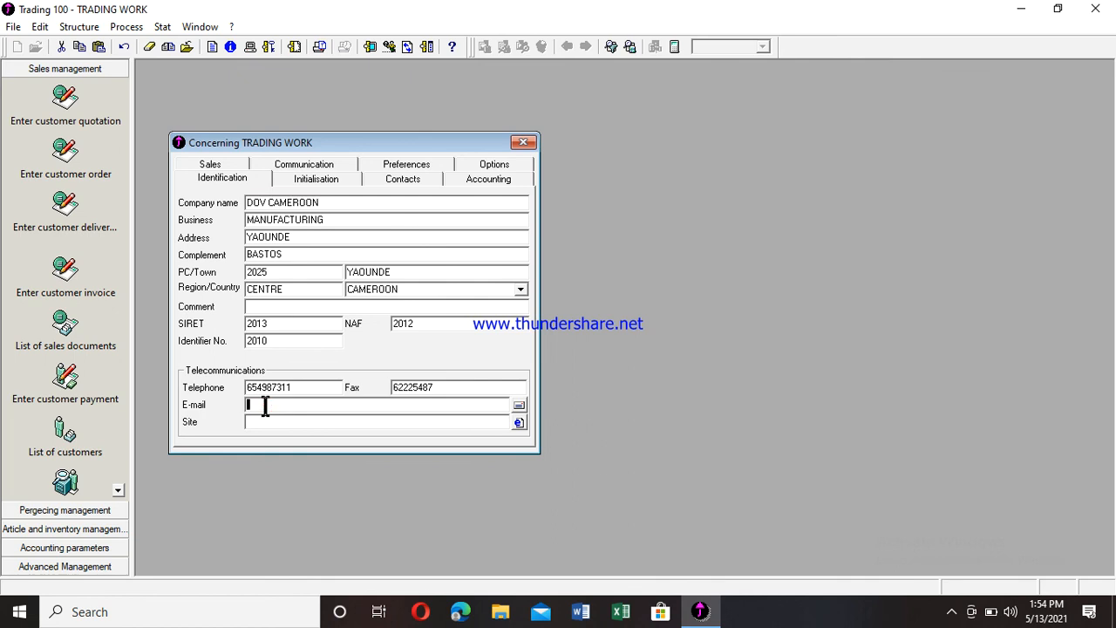
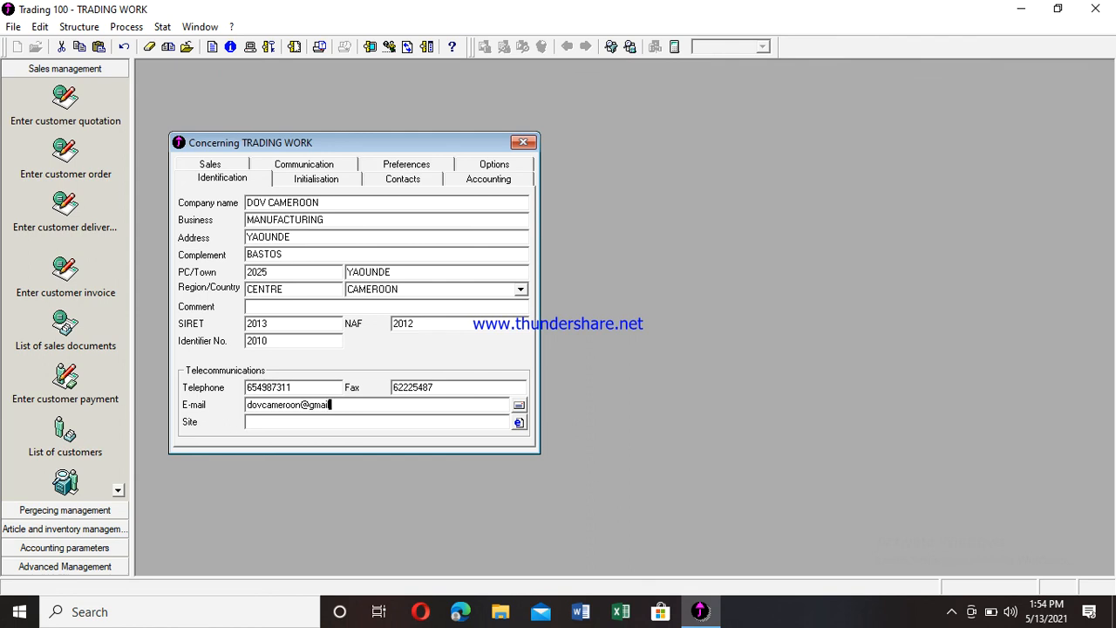
pyautogui.press('Tab')
pyautogui.write('www.dovcameroon.co')
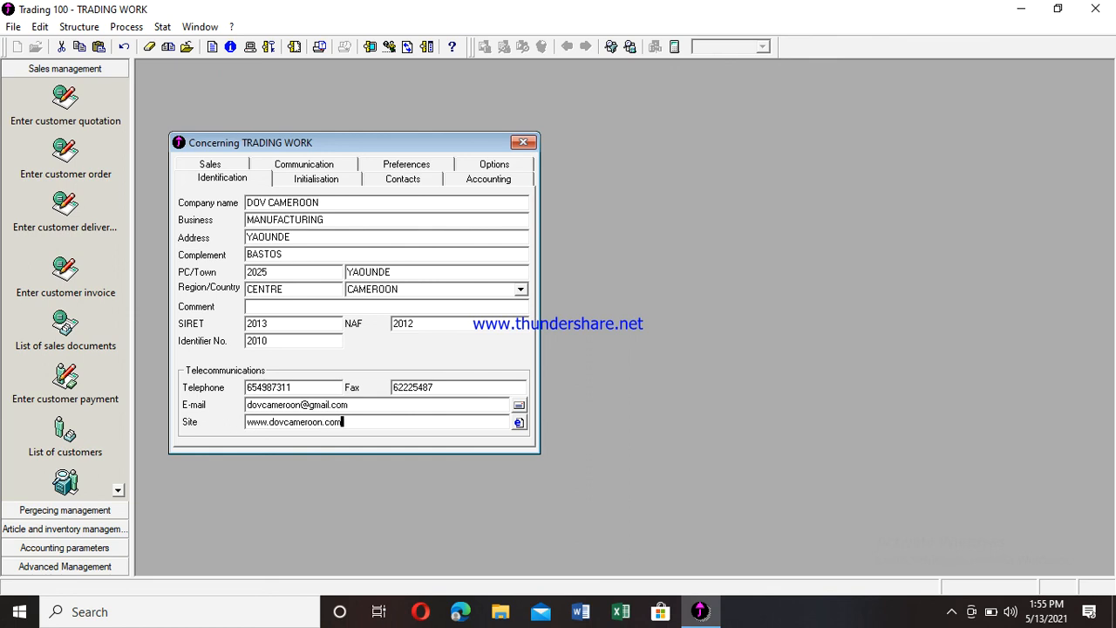
pyautogui.press('BackSpace')
pyautogui.press('BackSpace')
pyautogui.write('org')
pyautogui.click(522, 143)
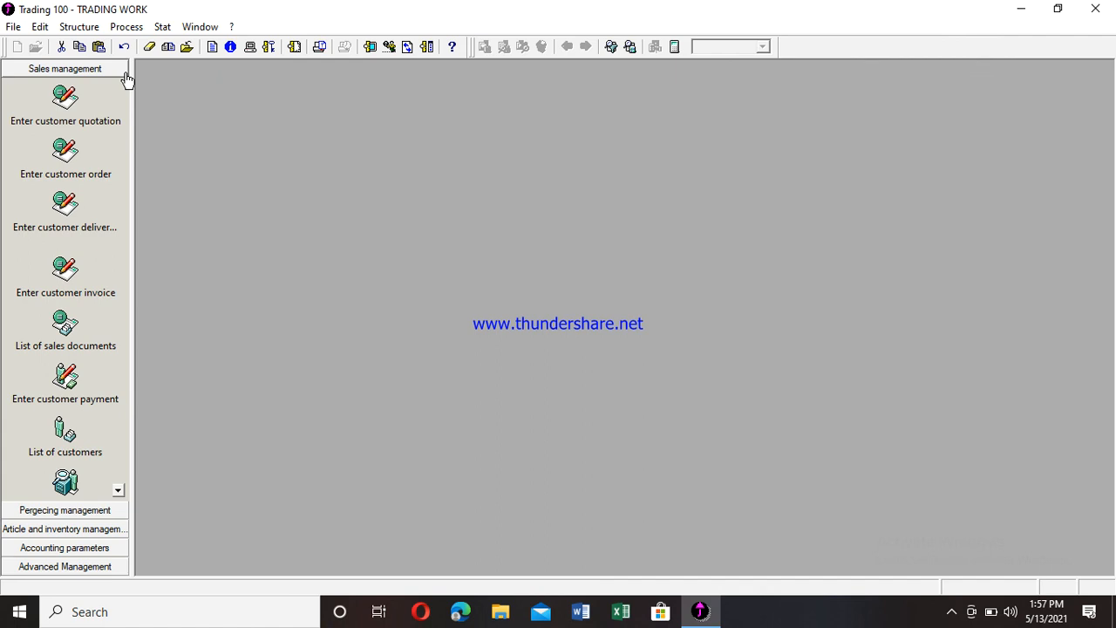
# - Show the hidden background-app icons in the Windows taskbar tray
pyautogui.click(952, 613)
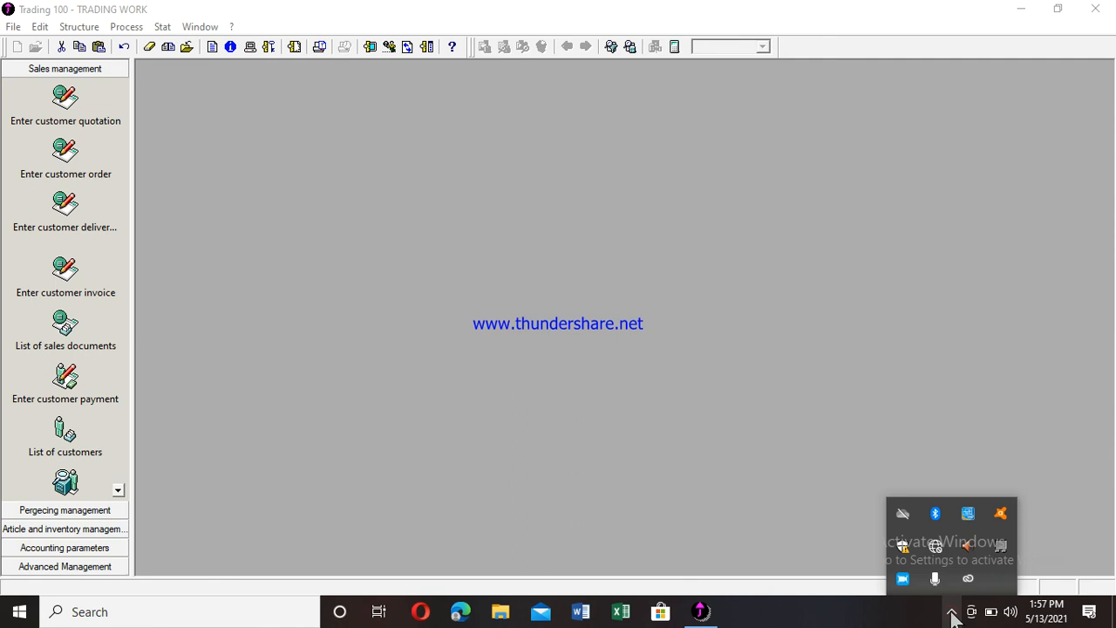